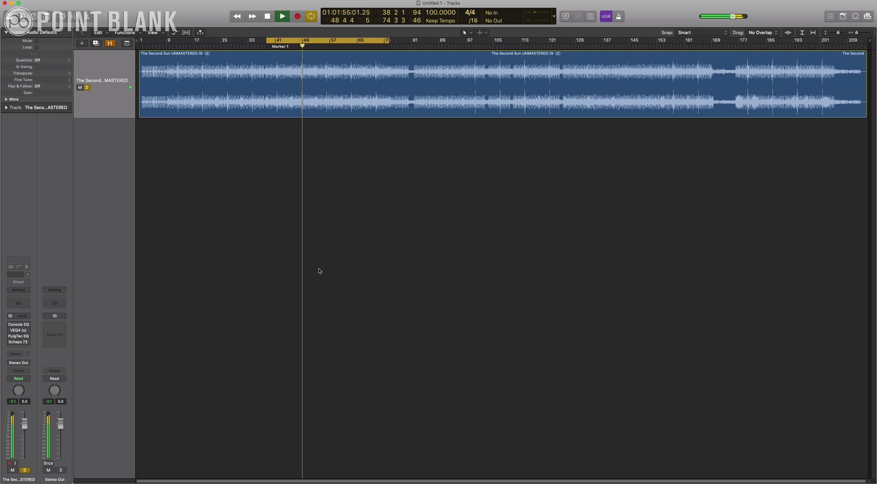
- Activate the Console EQ insert on the unmastered track, open its plug-in window and position it over the empty arrange area
{"action": "mouse_move", "coordinate": [27, 324]}
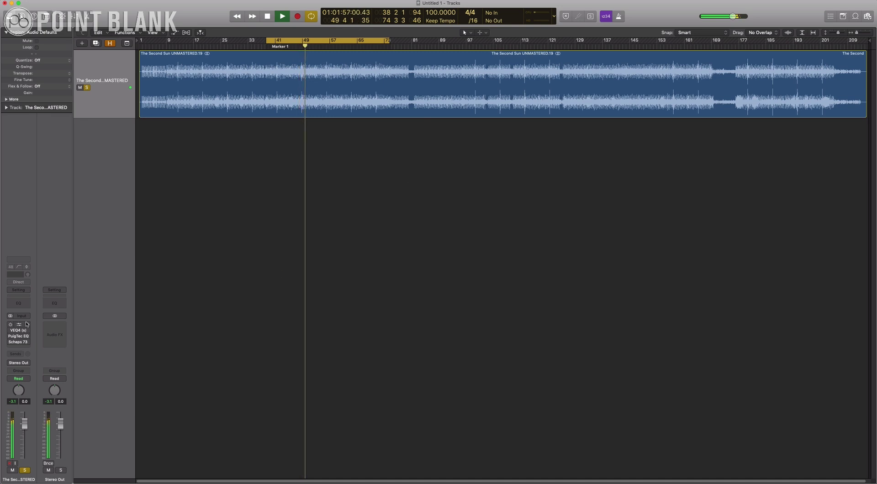
{"action": "left_click", "coordinate": [10, 325]}
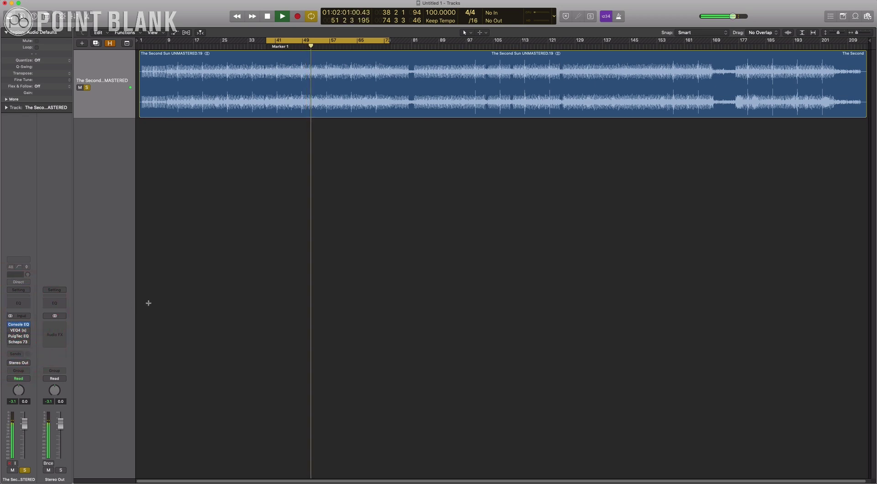
{"action": "left_click", "coordinate": [19, 326]}
{"action": "left_click_drag", "start_coordinate": [433, 245], "coordinate": [424, 186]}
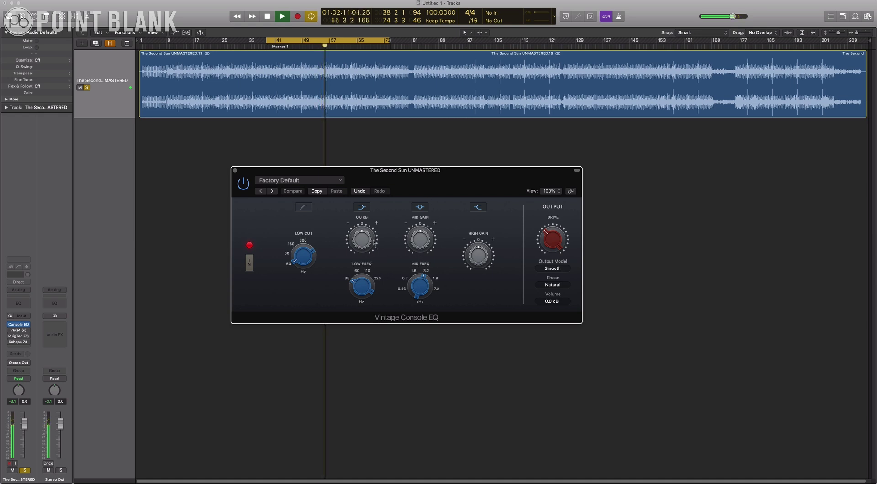
- Boost the Vintage Console EQ's low shelf gain and raise its low frequency from the lowest setting to near 110 Hz
{"action": "left_click_drag", "start_coordinate": [366, 239], "coordinate": [365, 228]}
{"action": "mouse_move", "coordinate": [362, 284]}
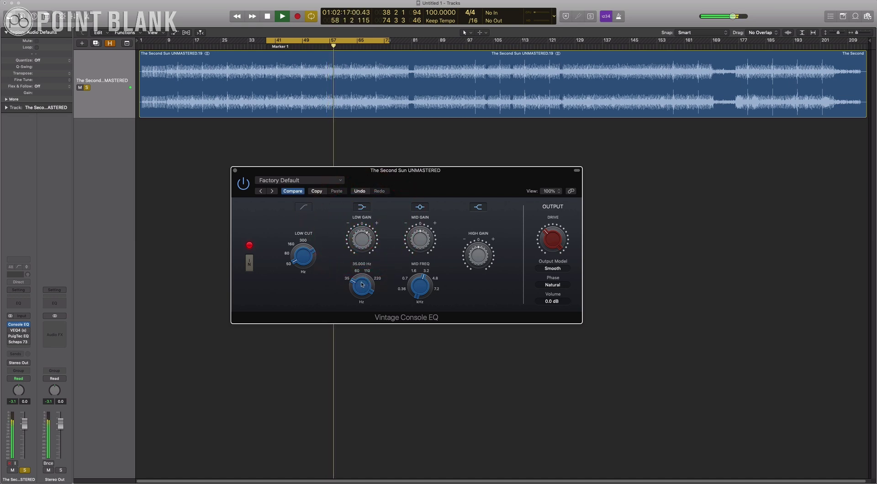
{"action": "left_click_drag", "start_coordinate": [362, 284], "coordinate": [364, 231]}
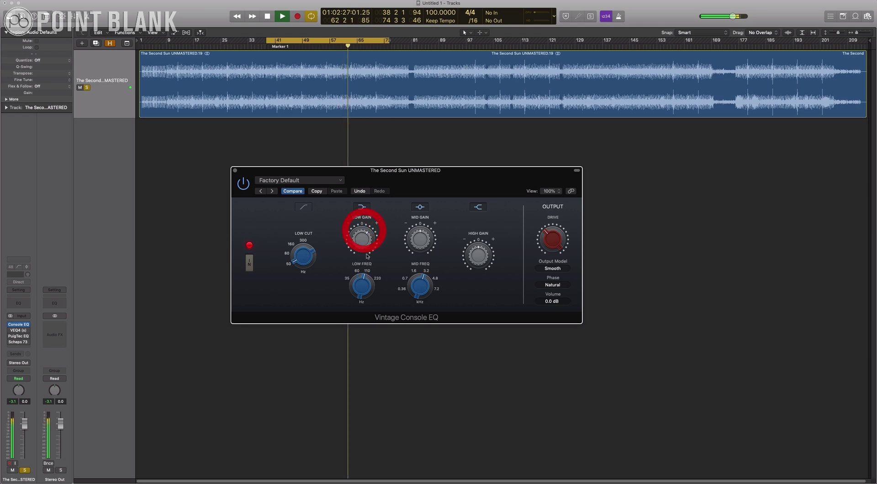
- Sweep the low shelf's frequency upward and settle it at about 176 Hz while auditioning the boost
{"action": "left_click_drag", "start_coordinate": [364, 280], "coordinate": [367, 257]}
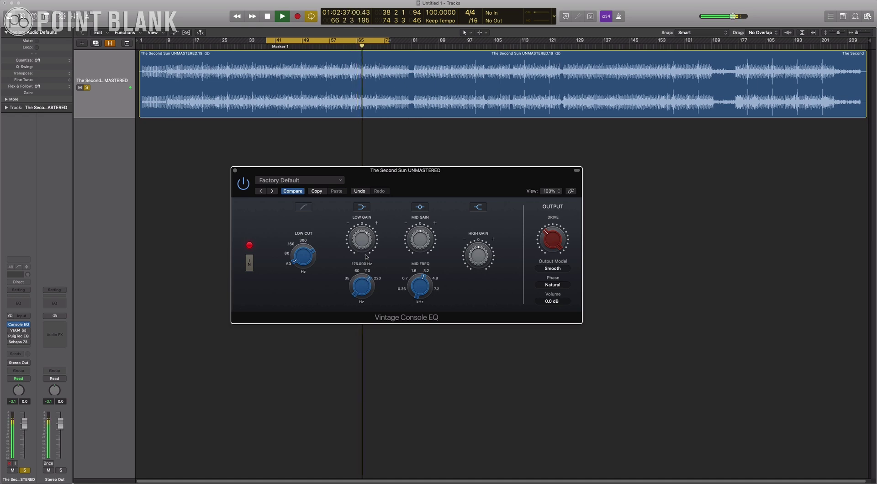
{"action": "left_click_drag", "start_coordinate": [366, 257], "coordinate": [366, 256]}
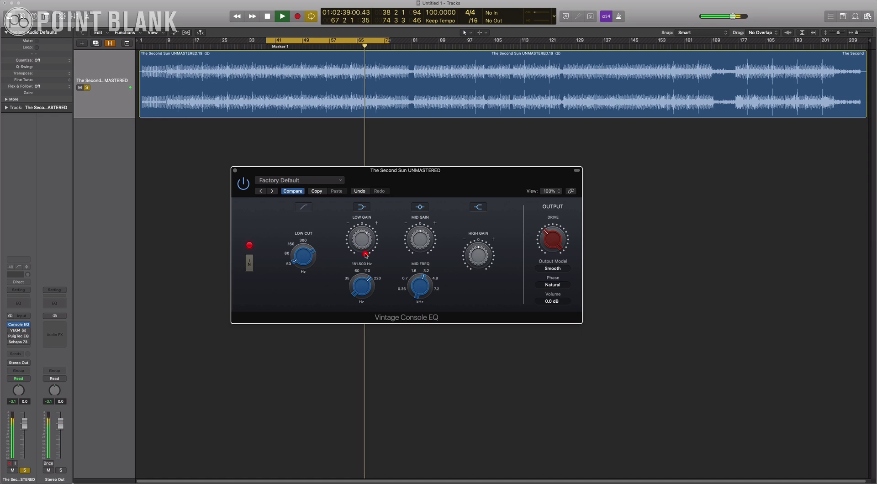
{"action": "left_click", "coordinate": [363, 242]}
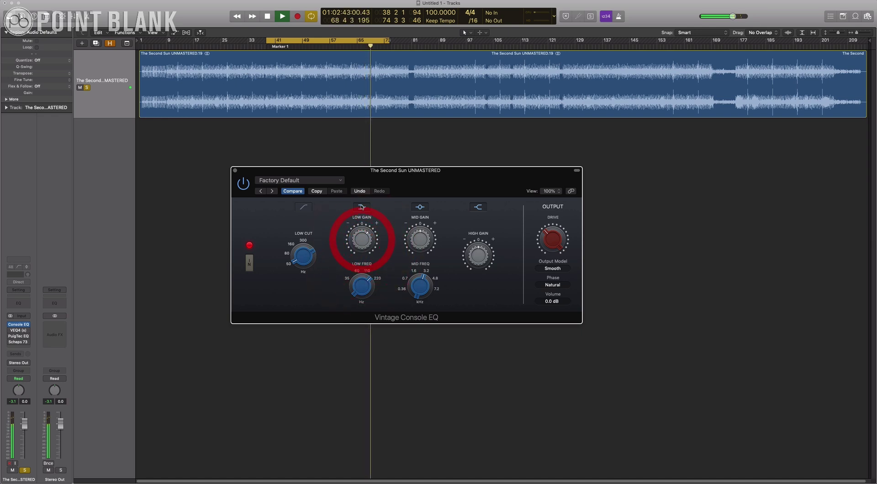
{"action": "left_click", "coordinate": [361, 207]}
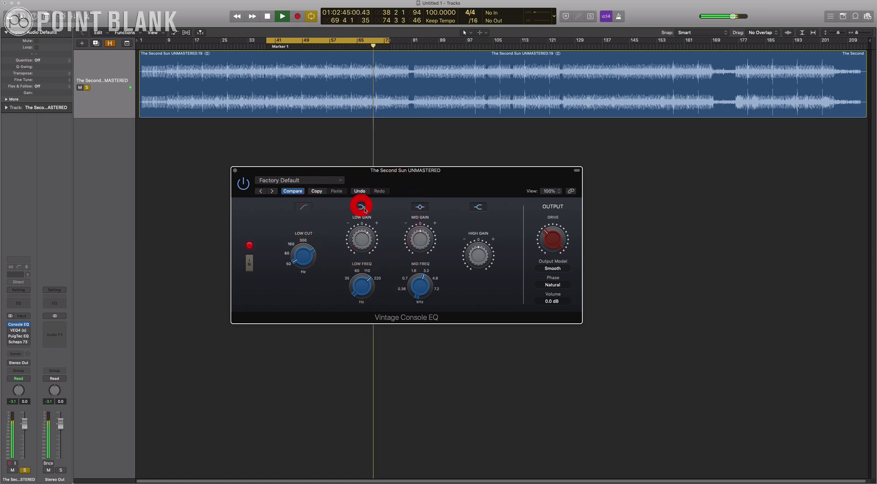
{"action": "left_click", "coordinate": [361, 289]}
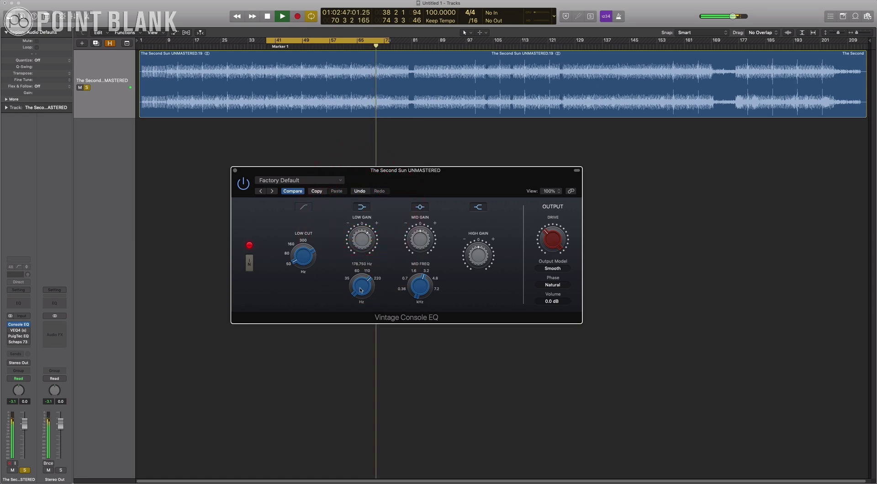
{"action": "left_click_drag", "start_coordinate": [361, 289], "coordinate": [361, 291]}
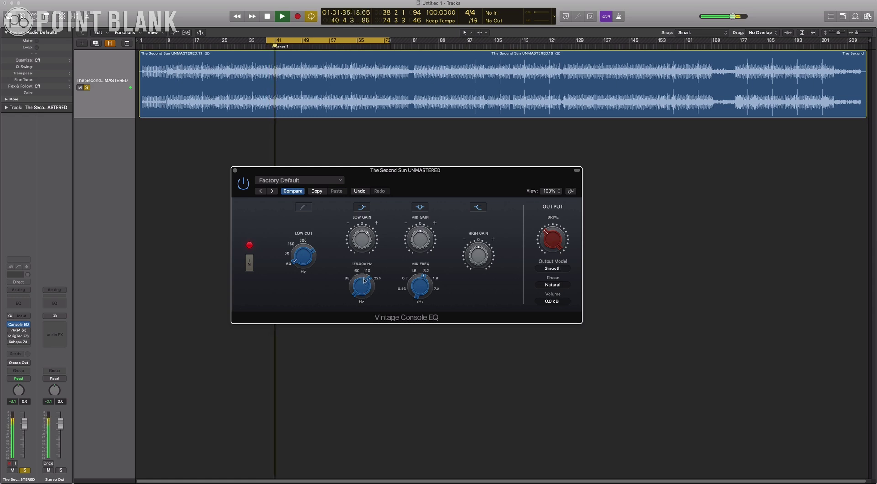
- Fine-tune the low shelf gain and bring the low frequency down to just above 110 Hz
{"action": "mouse_move", "coordinate": [362, 247]}
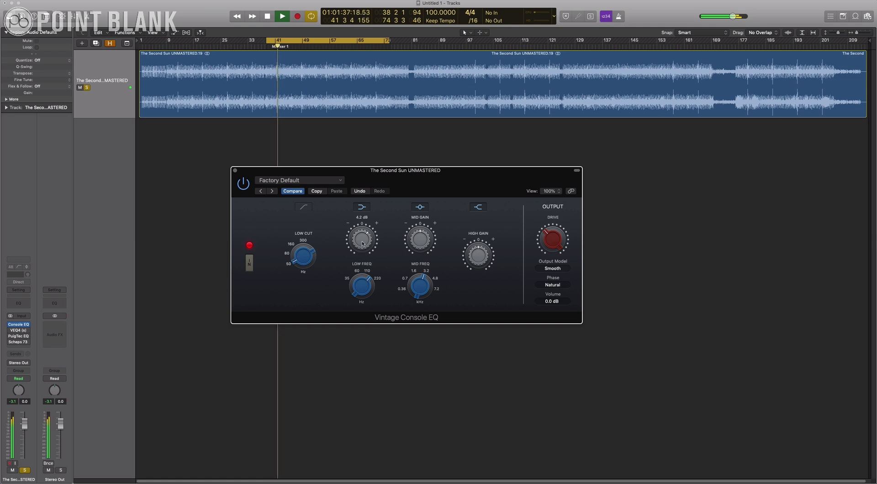
{"action": "left_click_drag", "start_coordinate": [362, 241], "coordinate": [364, 244]}
{"action": "mouse_move", "coordinate": [364, 284]}
{"action": "left_click_drag", "start_coordinate": [364, 285], "coordinate": [366, 295]}
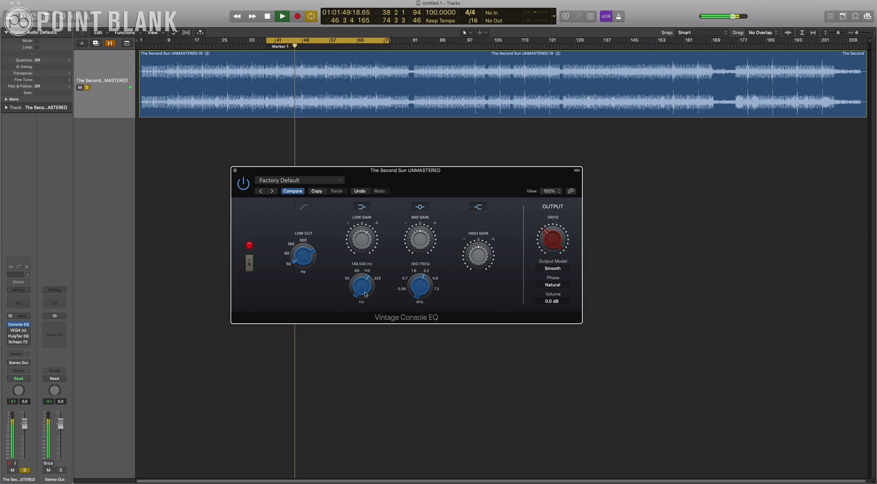
{"action": "left_click_drag", "start_coordinate": [365, 292], "coordinate": [366, 302]}
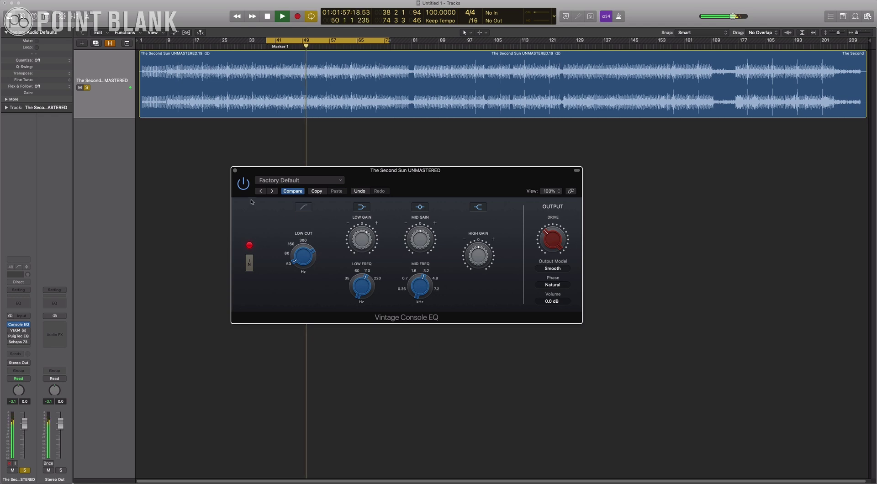
- Bypass the Vintage Console EQ, activate and open the VEQ4, and arrange both plug-in windows so neither covers the other
{"action": "left_click", "coordinate": [244, 184]}
{"action": "mouse_move", "coordinate": [28, 343]}
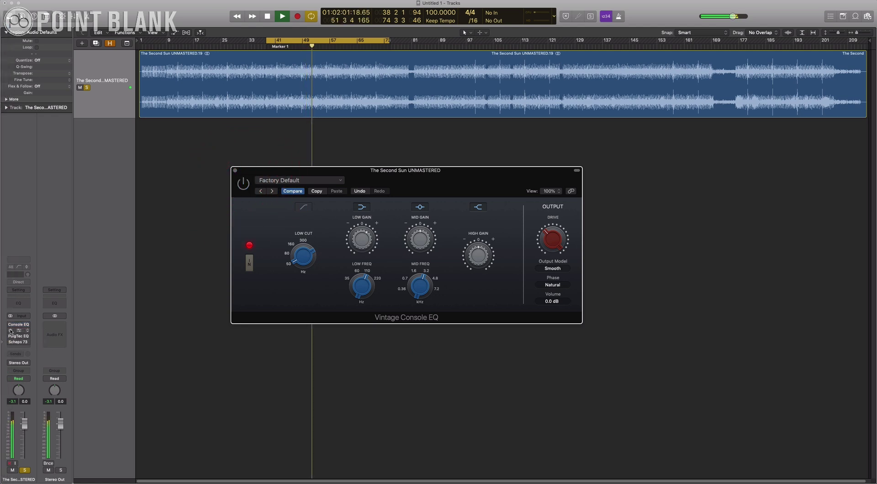
{"action": "left_click", "coordinate": [19, 331]}
{"action": "left_click_drag", "start_coordinate": [223, 10], "coordinate": [479, 220]}
{"action": "left_click_drag", "start_coordinate": [476, 188], "coordinate": [309, 73]}
{"action": "left_click_drag", "start_coordinate": [481, 224], "coordinate": [521, 228]}
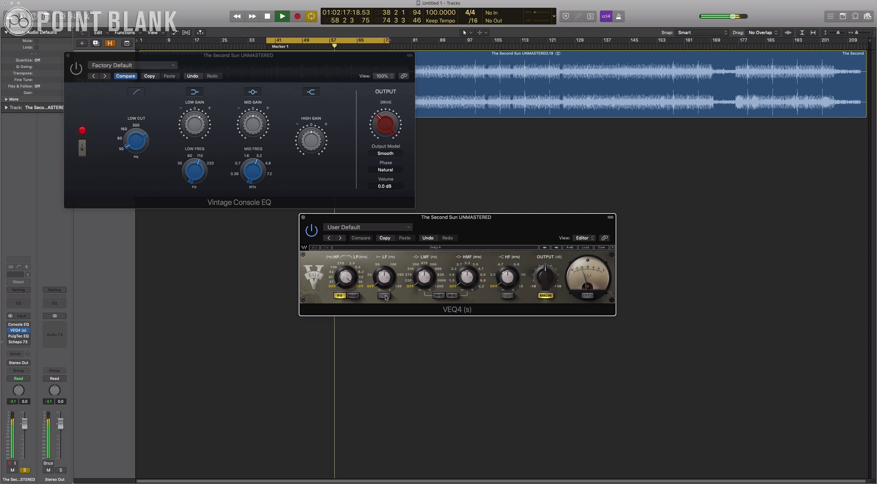
- Boost the VEQ4's LF shelf at 56 Hz and compare the sound with the plug-in bypassed
{"action": "mouse_move", "coordinate": [388, 280]}
{"action": "left_mouse_down"}
{"action": "mouse_move", "coordinate": [373, 270]}
{"action": "mouse_move", "coordinate": [385, 273]}
{"action": "left_mouse_up"}
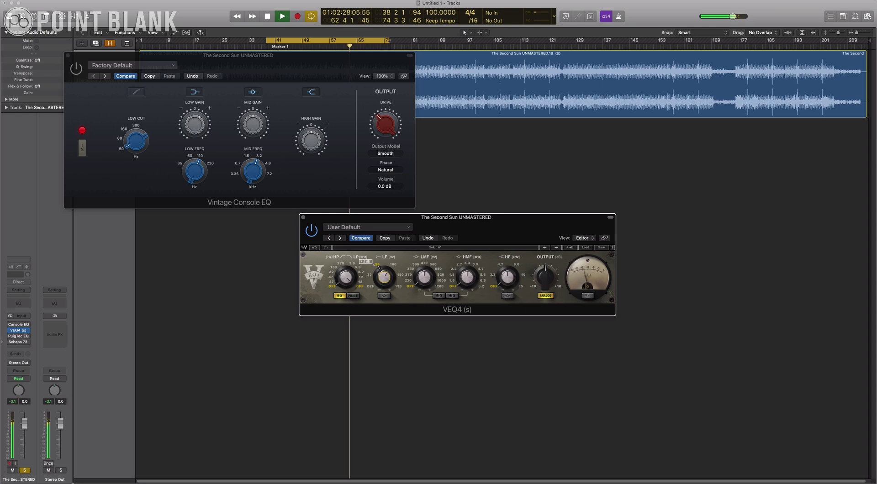
{"action": "left_click", "coordinate": [311, 230]}
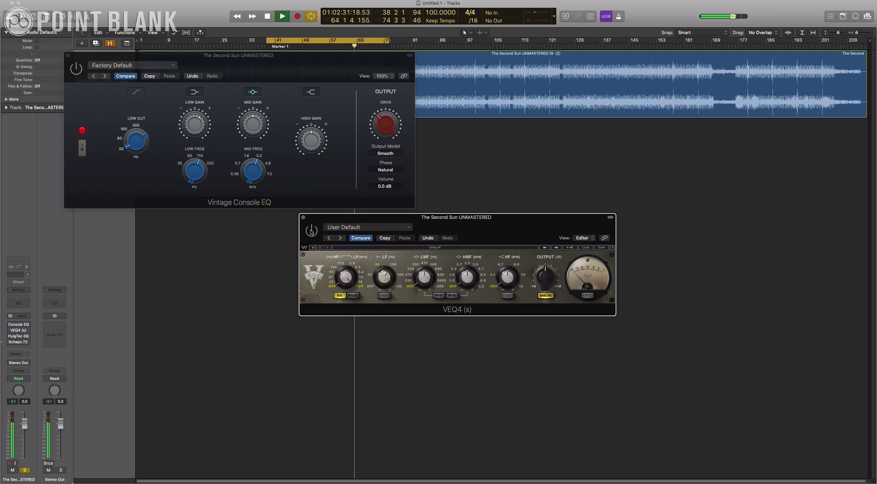
{"action": "left_click", "coordinate": [312, 231]}
- Set the VEQ4's LF frequency to 100 Hz and compare the boost against bypass
{"action": "left_click", "coordinate": [394, 265]}
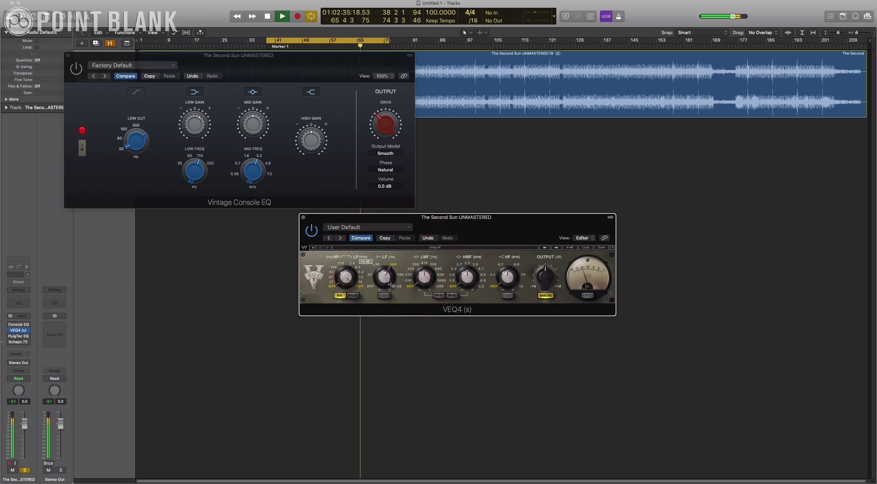
{"action": "left_click", "coordinate": [311, 231]}
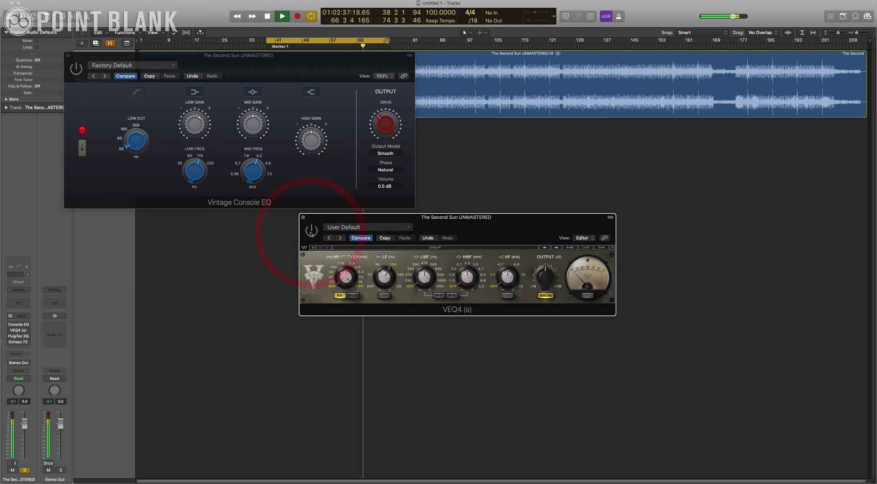
{"action": "left_click", "coordinate": [311, 231]}
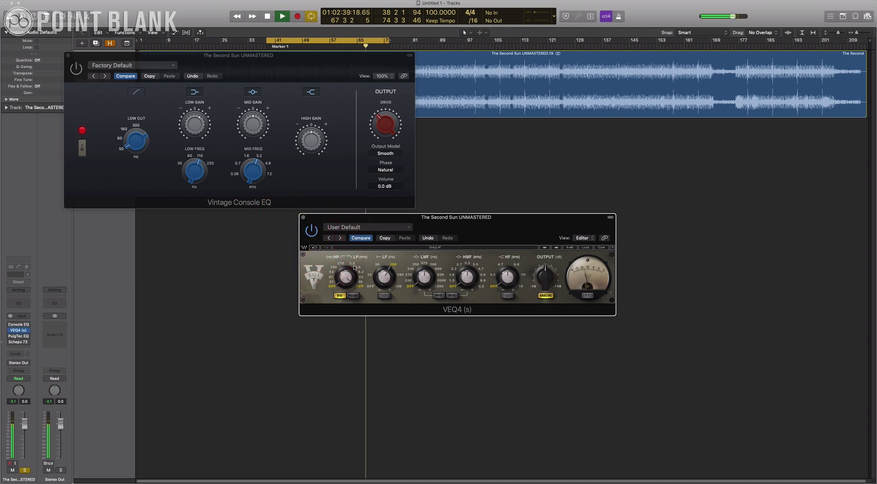
- Set the VEQ4's LF frequency to 180 Hz, adjust the LF gain and compare against bypass
{"action": "left_click", "coordinate": [402, 276]}
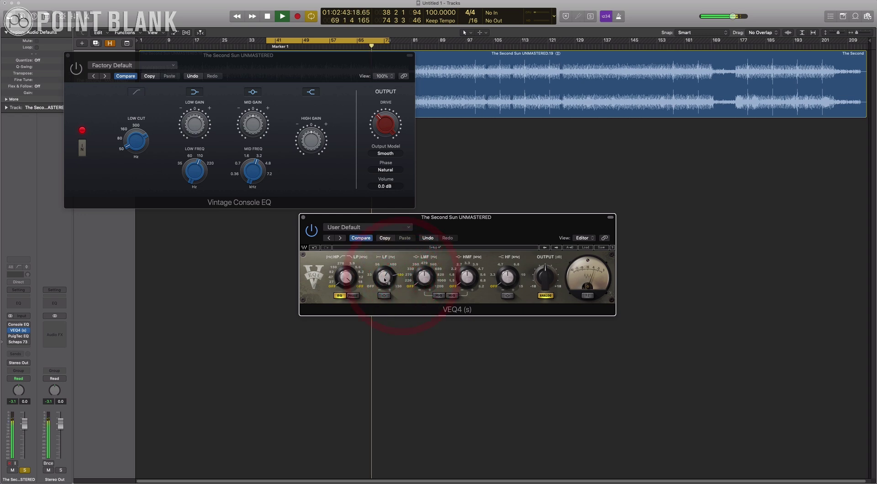
{"action": "mouse_move", "coordinate": [385, 280]}
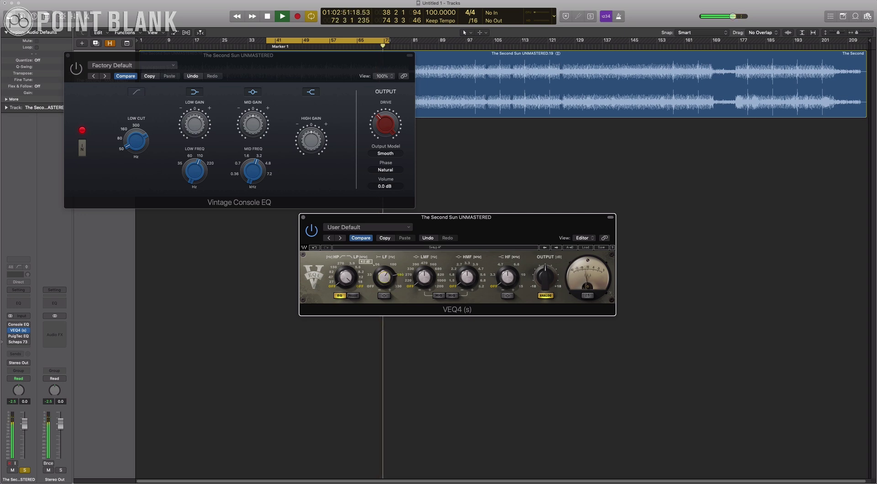
{"action": "left_click_drag", "start_coordinate": [386, 278], "coordinate": [388, 278]}
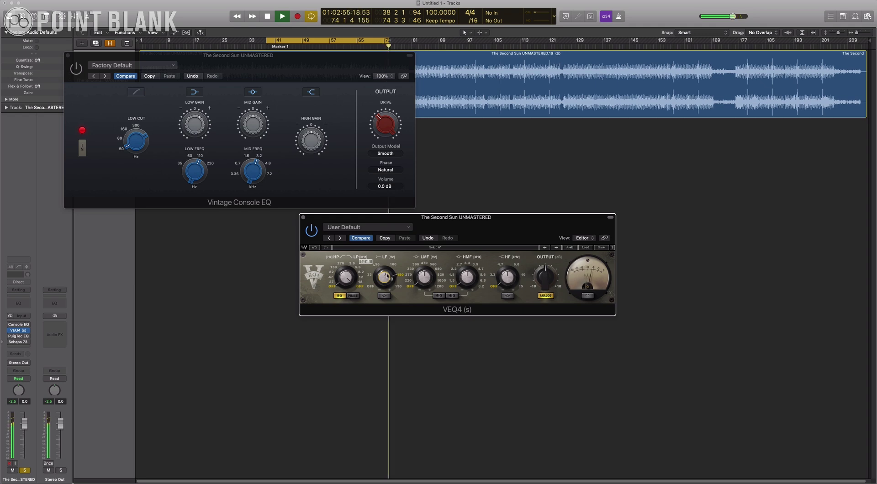
{"action": "left_click", "coordinate": [313, 234]}
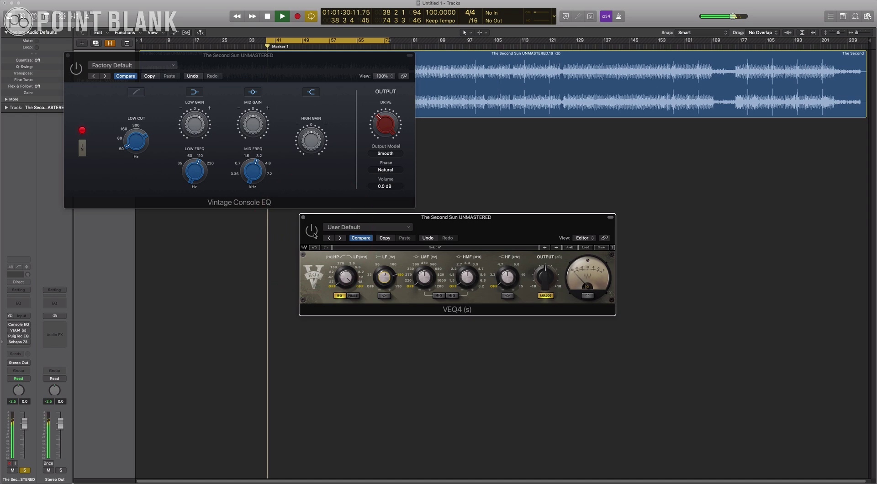
{"action": "left_click", "coordinate": [314, 235]}
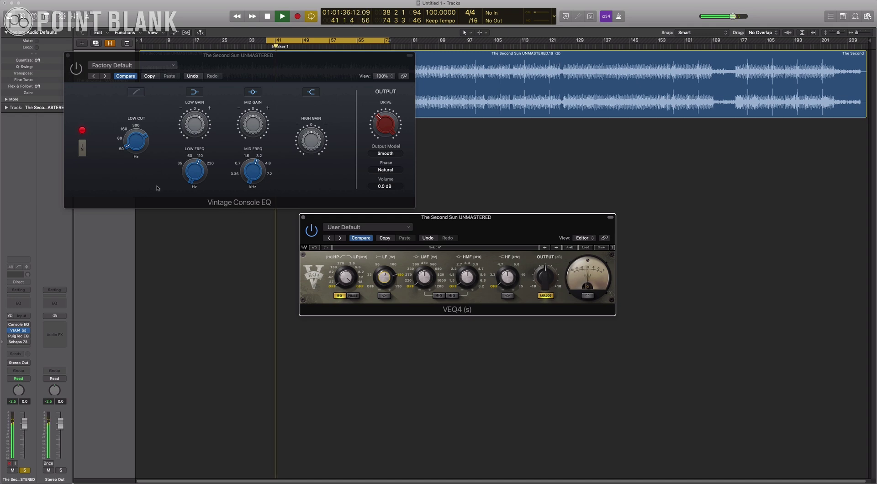
- Switch the VEQ4's LF band to a bell shape, set it to 100 Hz with adjusted gain and compare against bypass
{"action": "left_click", "coordinate": [385, 297]}
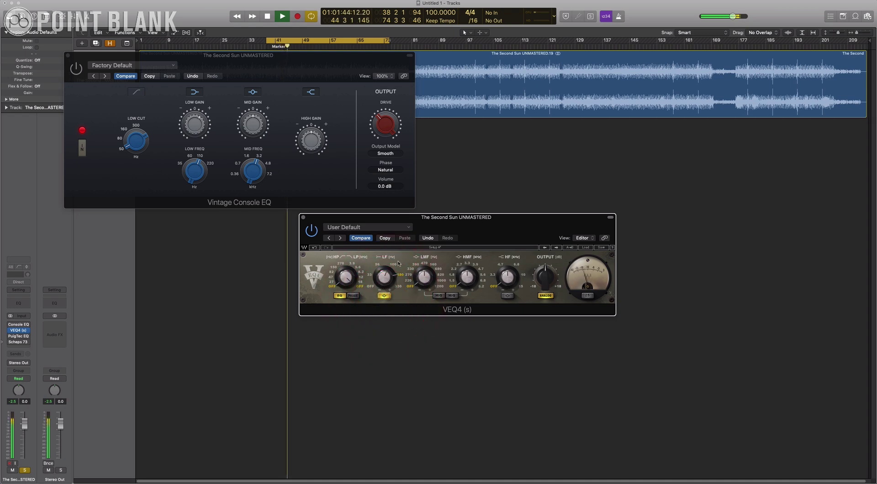
{"action": "left_click_drag", "start_coordinate": [393, 268], "coordinate": [389, 277]}
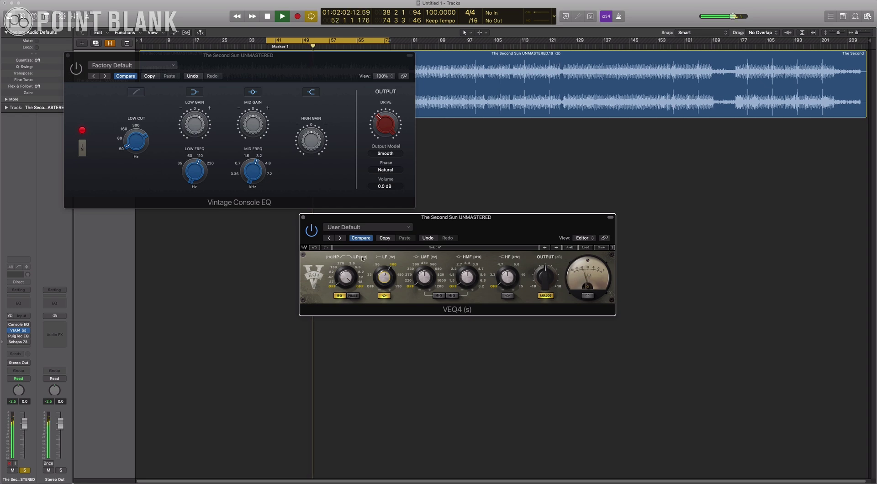
{"action": "left_click", "coordinate": [311, 232]}
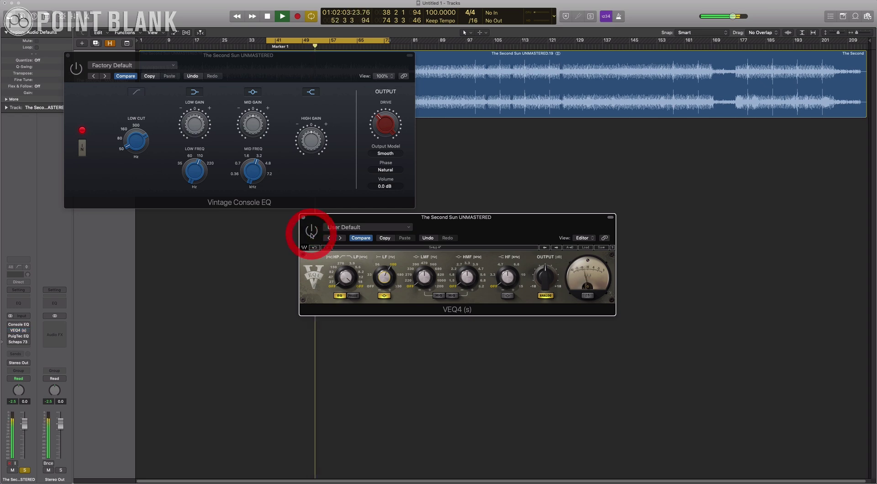
{"action": "left_click", "coordinate": [312, 232]}
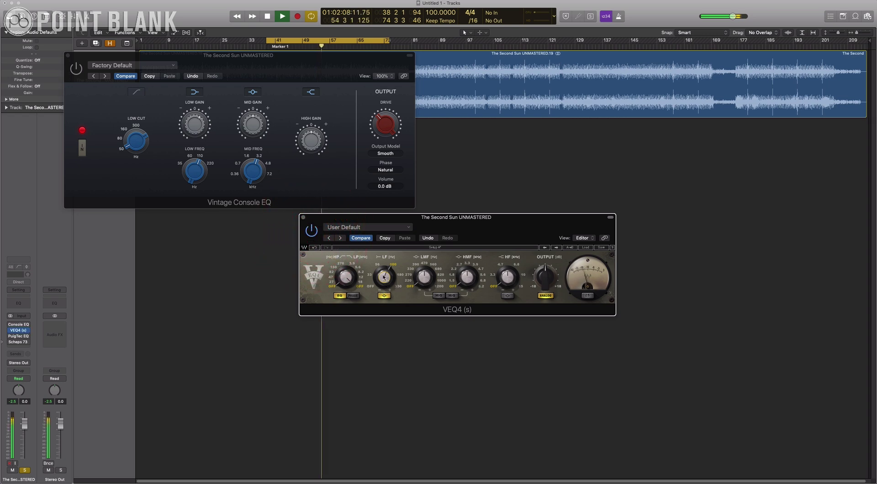
- Fine-tune the LF bell's gain on the VEQ4 and compare the processed and bypassed sound repeatedly
{"action": "mouse_move", "coordinate": [386, 279]}
{"action": "left_click_drag", "start_coordinate": [386, 278], "coordinate": [386, 279]}
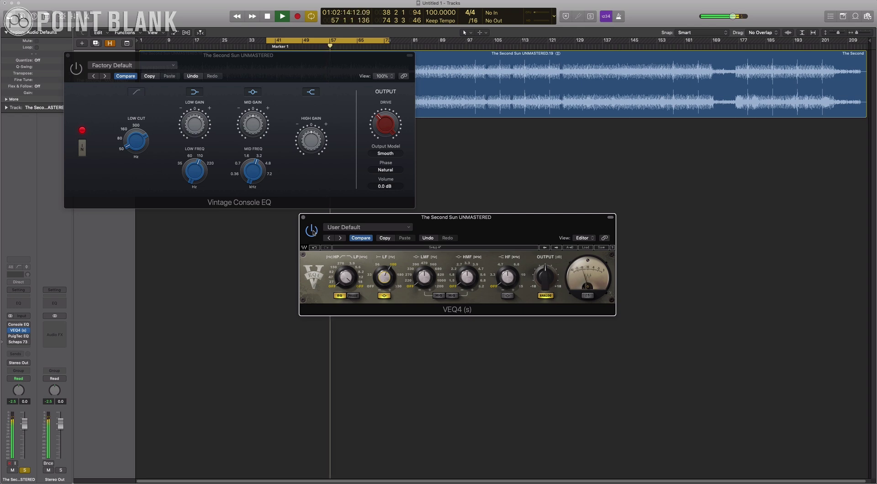
{"action": "left_click", "coordinate": [312, 232]}
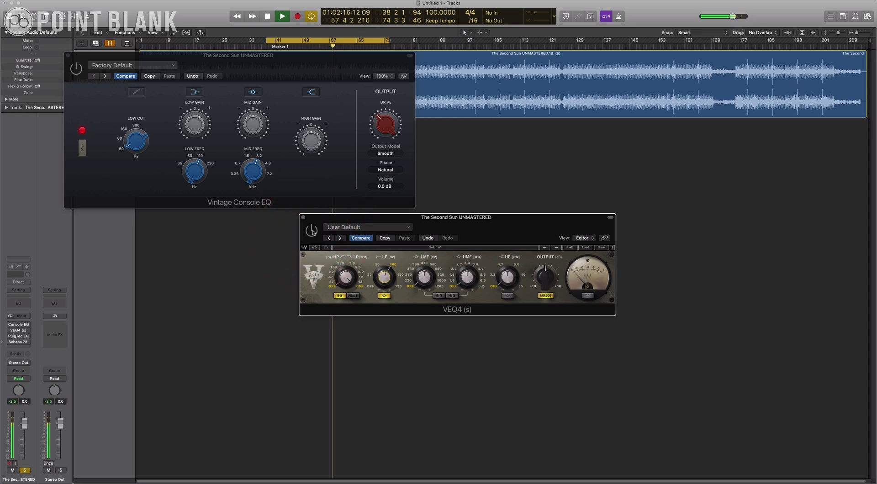
{"action": "left_click", "coordinate": [312, 233]}
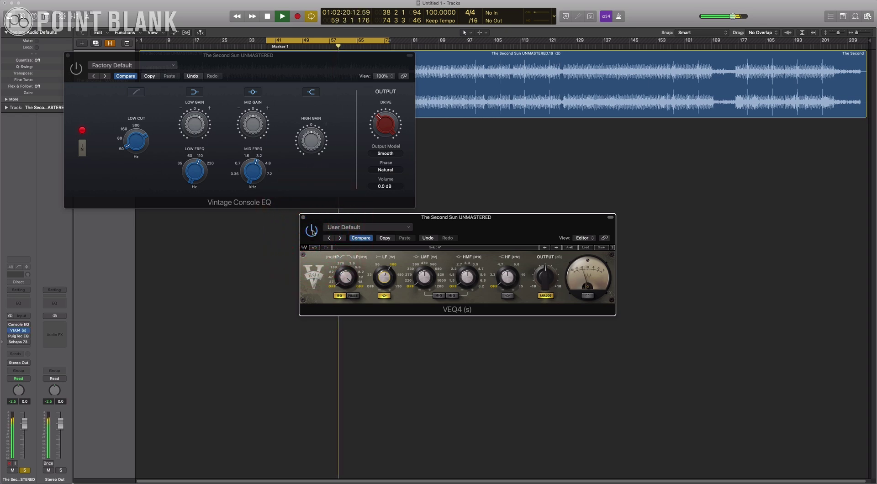
{"action": "left_click", "coordinate": [313, 233]}
{"action": "left_click", "coordinate": [312, 232]}
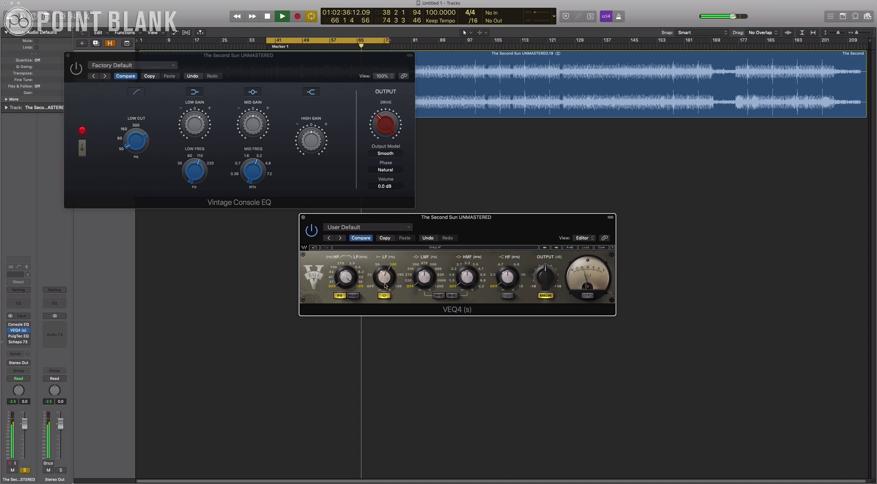
- Bypass the VEQ4, switch on and open the PuigTec EQP1A, and place its window clear of the other EQs
{"action": "left_click", "coordinate": [311, 232]}
{"action": "left_click", "coordinate": [11, 336]}
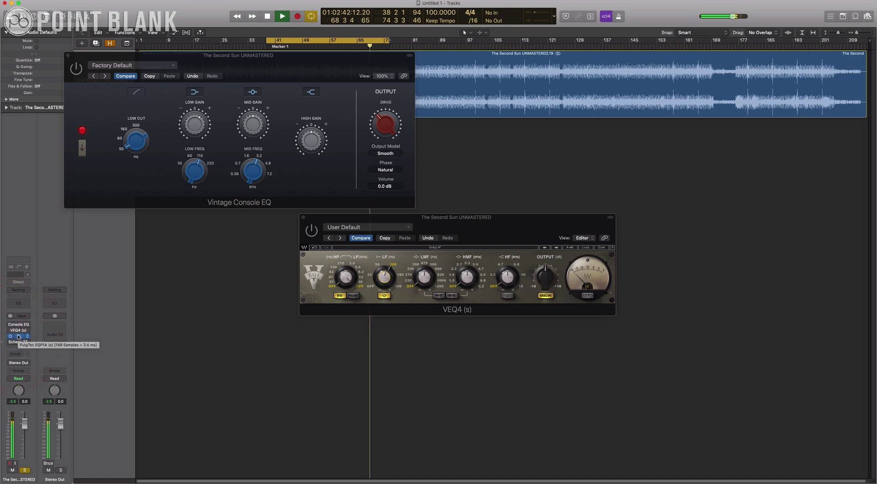
{"action": "left_click", "coordinate": [19, 337]}
{"action": "left_click_drag", "start_coordinate": [242, 26], "coordinate": [666, 72]}
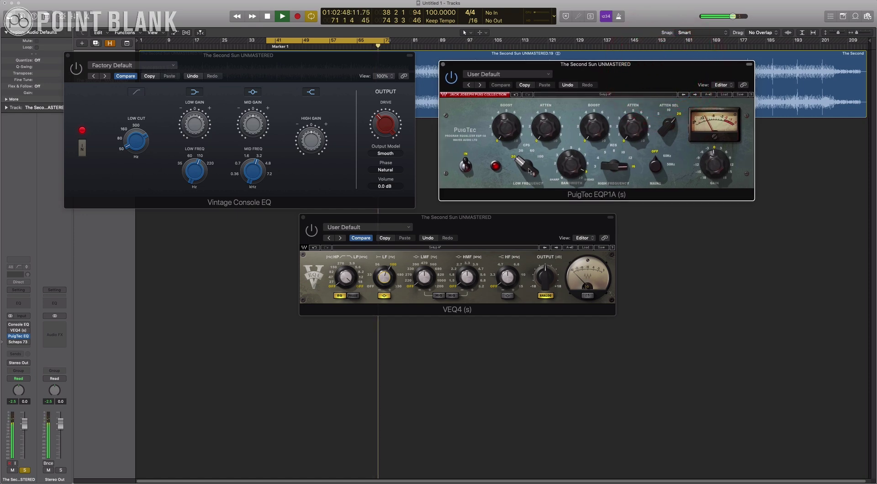
- Raise the PuigTec's low-frequency boost, set the low frequency to 60 CPS and compare with the EQ switched out
{"action": "left_click_drag", "start_coordinate": [506, 127], "coordinate": [507, 120]}
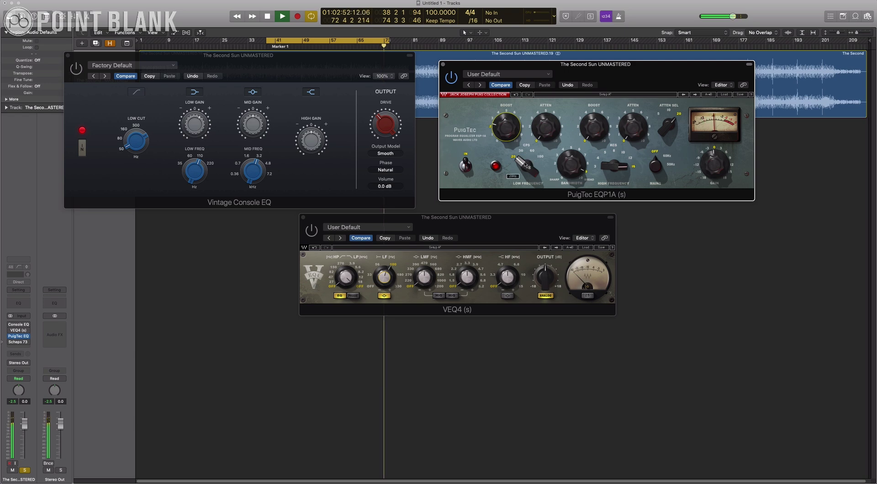
{"action": "left_click_drag", "start_coordinate": [527, 165], "coordinate": [516, 133]}
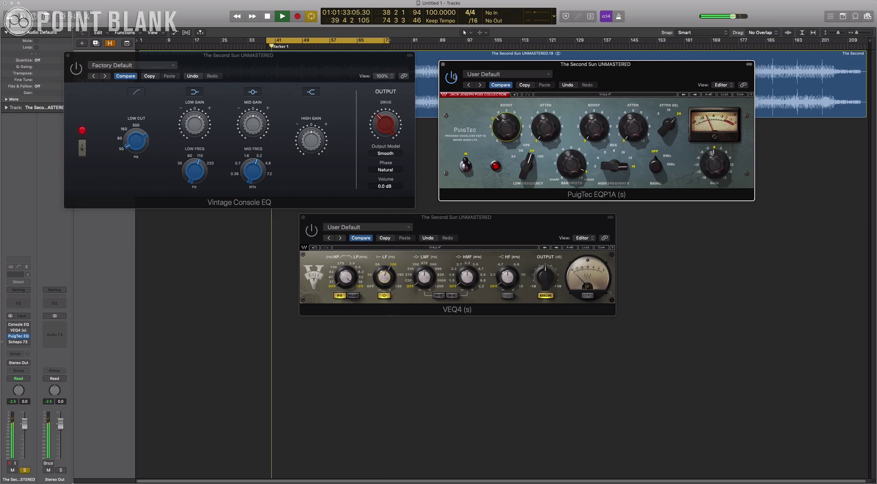
{"action": "left_click", "coordinate": [466, 165]}
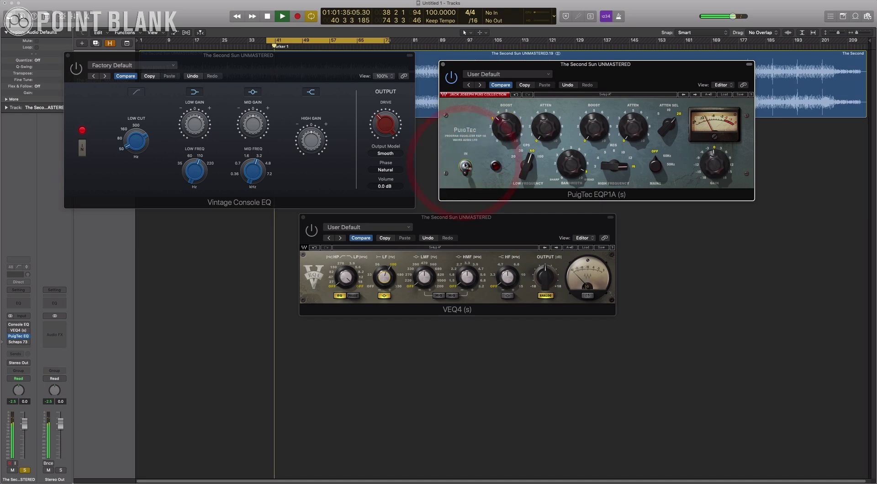
{"action": "left_click", "coordinate": [465, 165]}
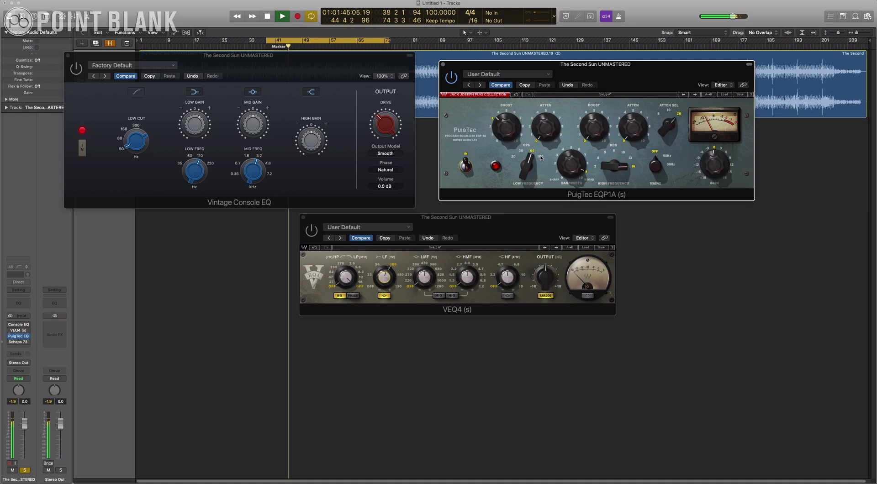
- Set the PuigTec's low frequency to 100 CPS and compare the boost against bypass
{"action": "left_click_drag", "start_coordinate": [541, 157], "coordinate": [541, 165]}
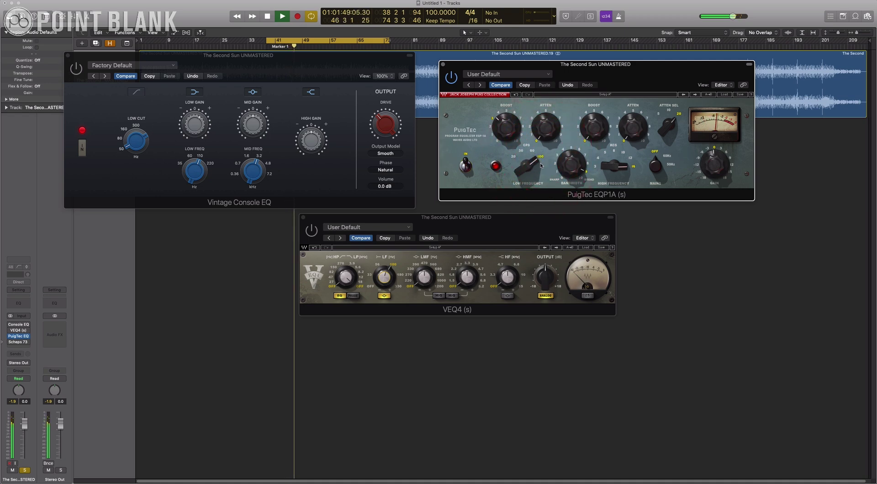
{"action": "left_click", "coordinate": [451, 76]}
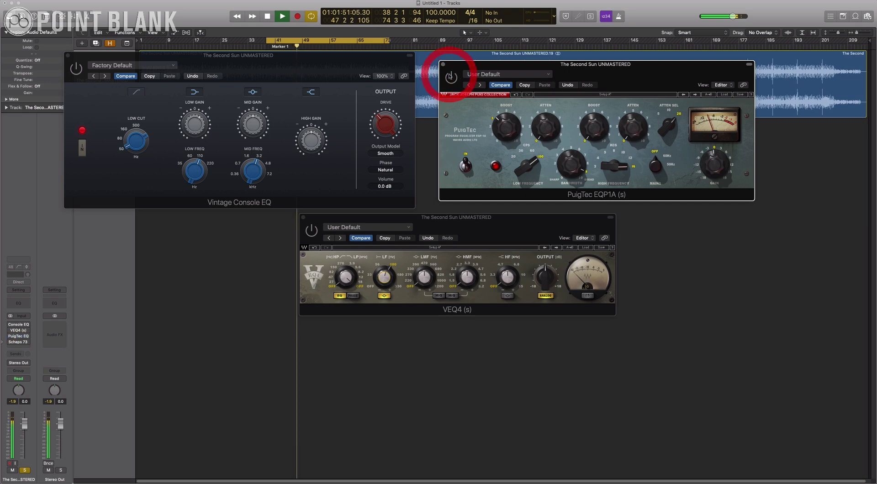
{"action": "left_click", "coordinate": [451, 77]}
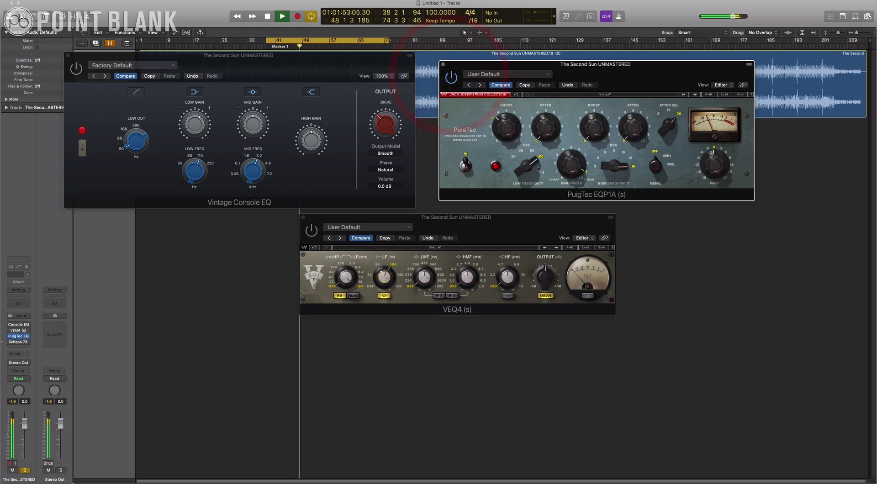
- Adjust the PuigTec's low-frequency boost and compare the processed sound against bypass repeatedly
{"action": "left_click_drag", "start_coordinate": [517, 133], "coordinate": [517, 133]}
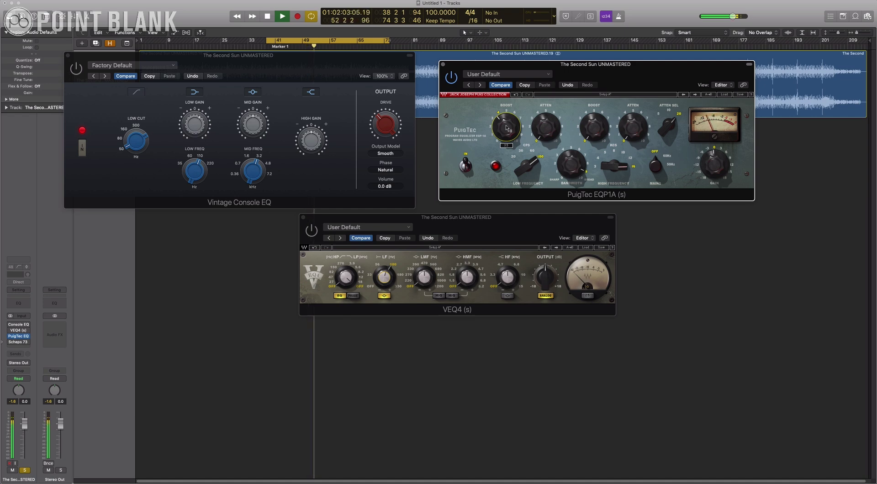
{"action": "left_click", "coordinate": [452, 79]}
{"action": "left_click", "coordinate": [452, 78]}
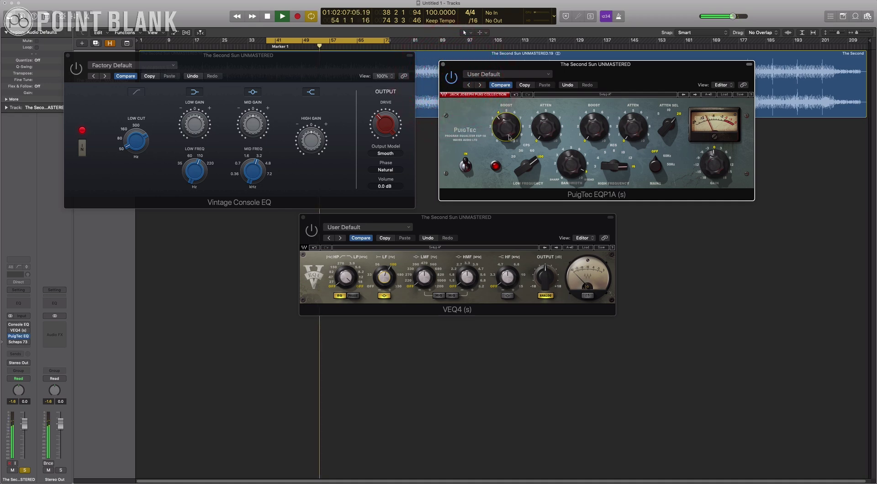
{"action": "mouse_move", "coordinate": [510, 132]}
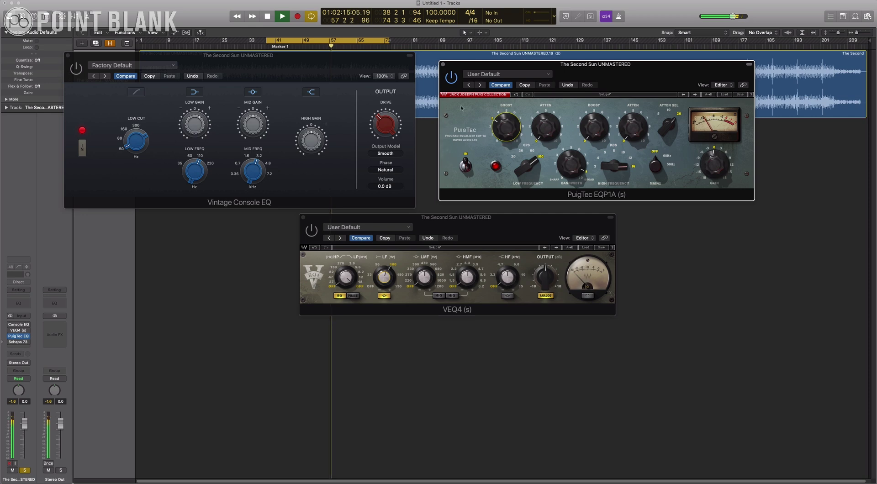
{"action": "left_click", "coordinate": [449, 80]}
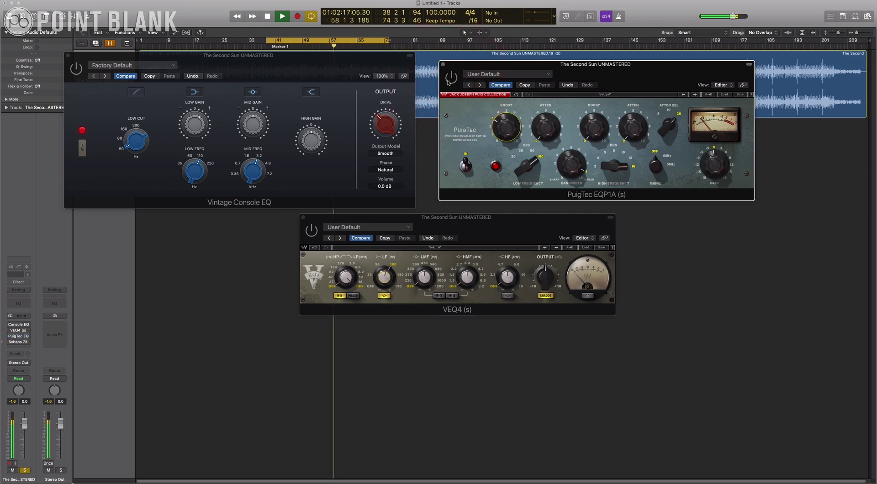
{"action": "left_click", "coordinate": [451, 78]}
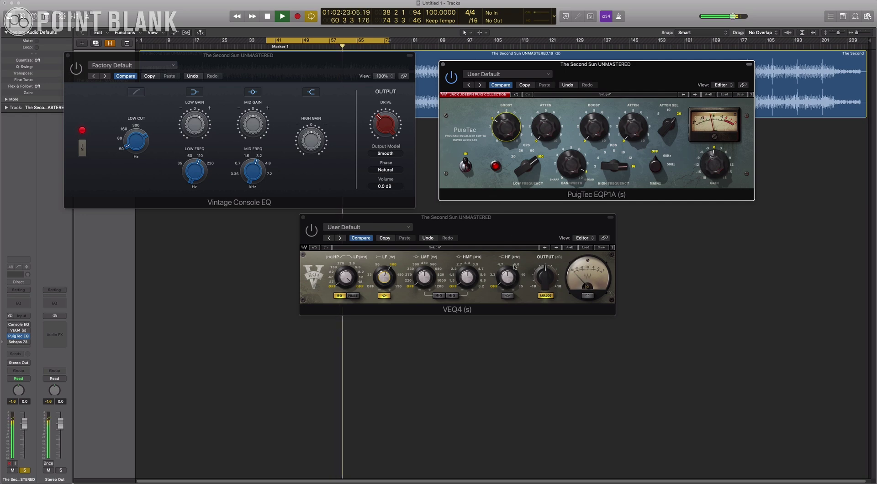
- Alternate between the PuigTec and the VEQ4, enabling only one at a time, to compare their low-end boosts
{"action": "left_click", "coordinate": [451, 78]}
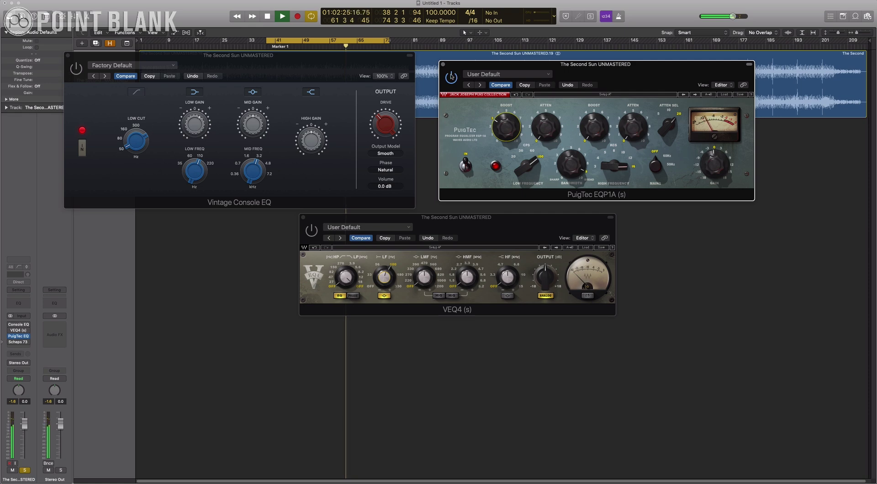
{"action": "left_click", "coordinate": [312, 231]}
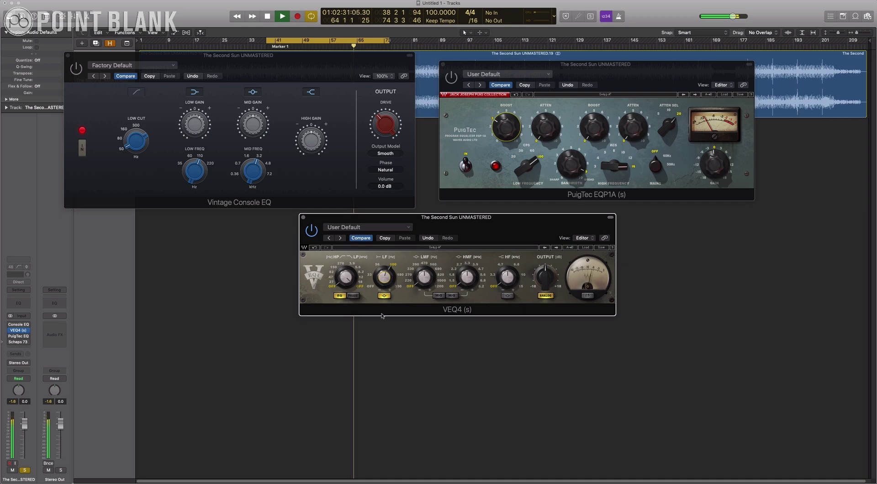
{"action": "mouse_move", "coordinate": [383, 276]}
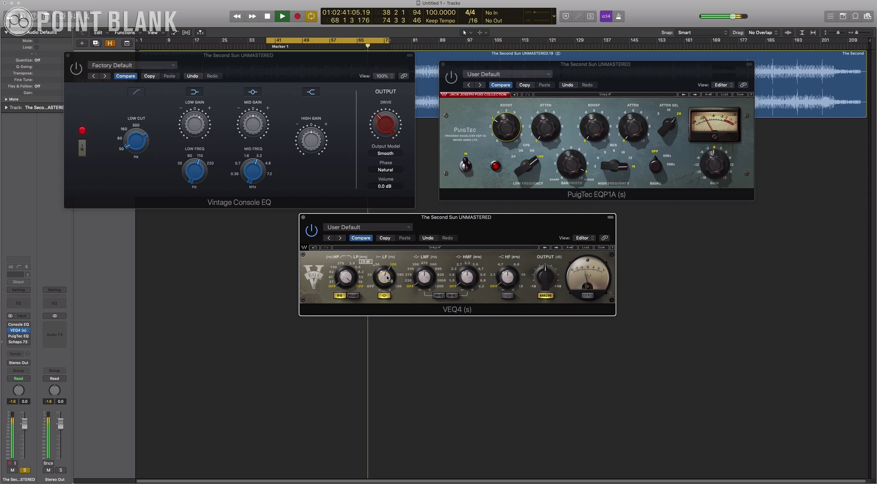
{"action": "left_click", "coordinate": [311, 231]}
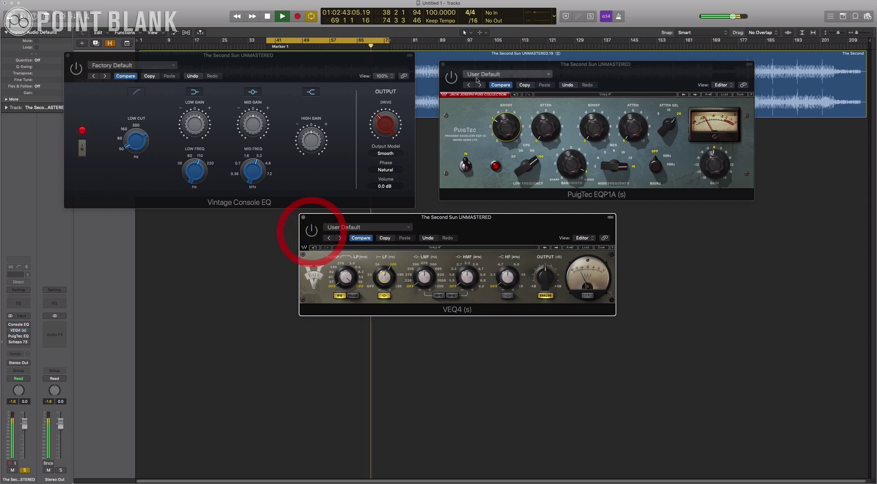
{"action": "left_click", "coordinate": [450, 78]}
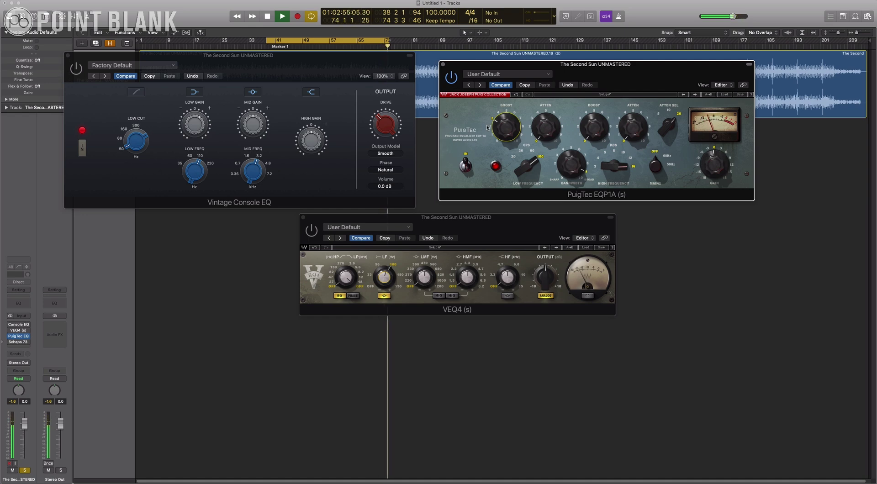
- Bypass the PuigTec, switch on and open the Scheps 73, and reposition its window below the PuigTec
{"action": "left_click", "coordinate": [452, 78]}
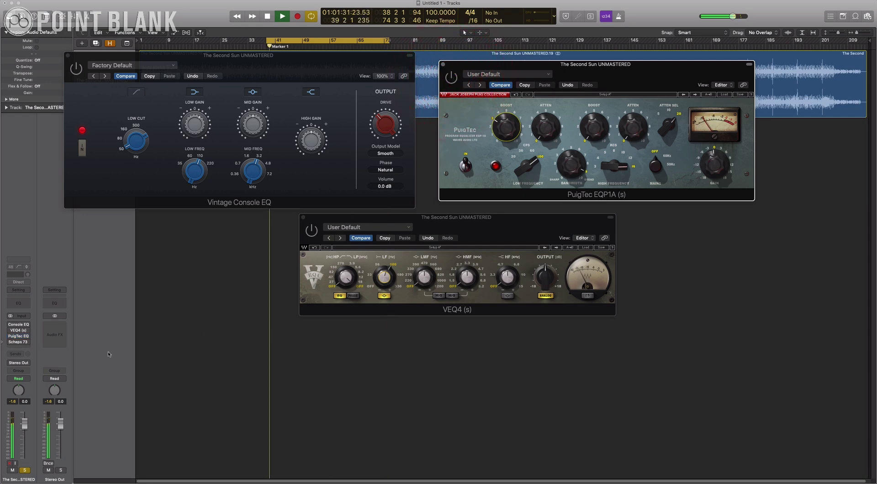
{"action": "left_click", "coordinate": [10, 343]}
{"action": "left_click", "coordinate": [18, 342]}
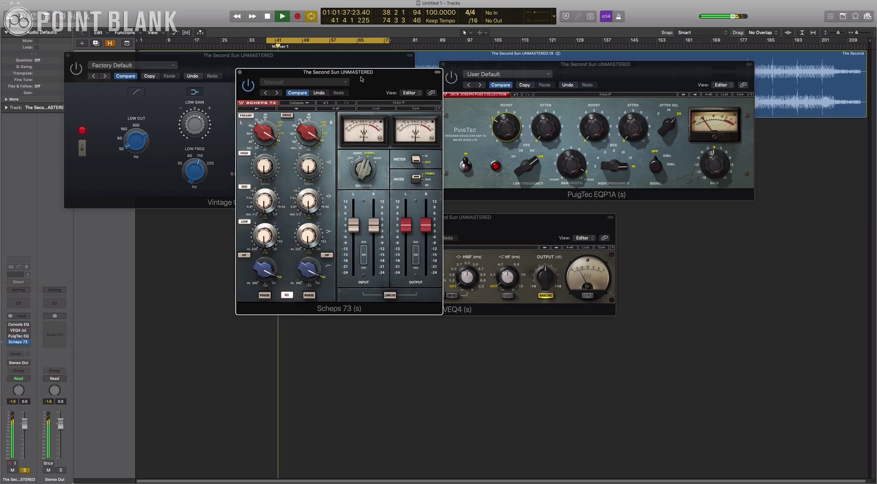
{"action": "left_click_drag", "start_coordinate": [361, 79], "coordinate": [303, 166]}
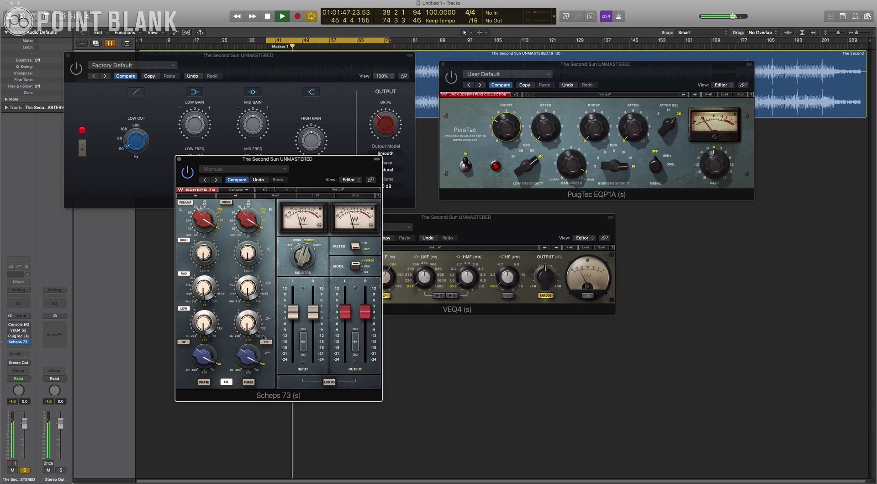
- Choose a frequency for the Scheps 73's low band and raise the low gain while auditioning the track
{"action": "left_click_drag", "start_coordinate": [248, 323], "coordinate": [249, 314]}
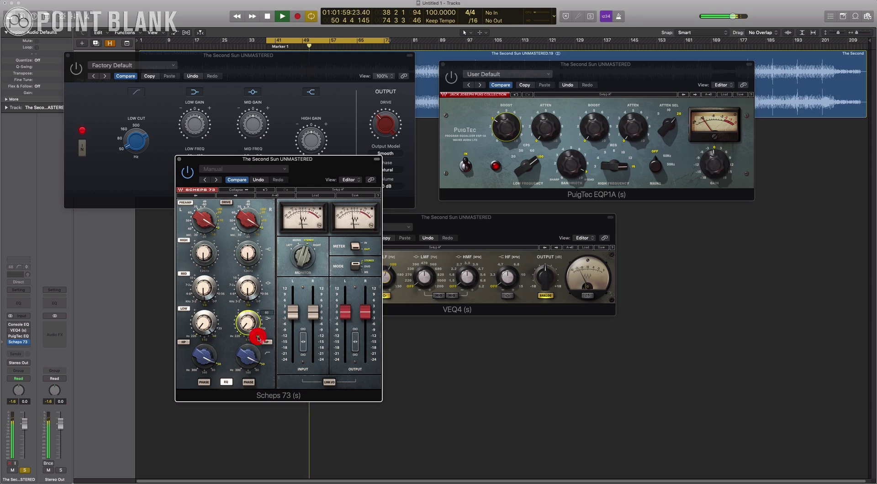
{"action": "left_click", "coordinate": [248, 326]}
{"action": "left_click_drag", "start_coordinate": [248, 324], "coordinate": [248, 327]}
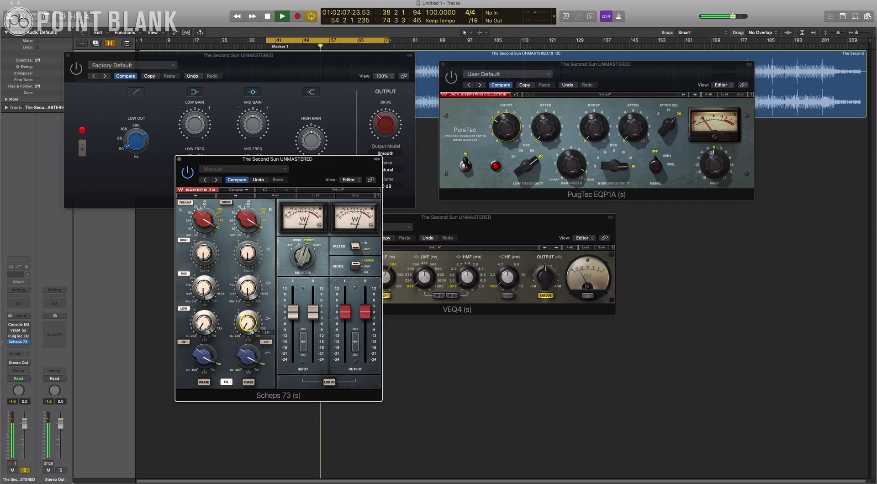
{"action": "left_click", "coordinate": [248, 341]}
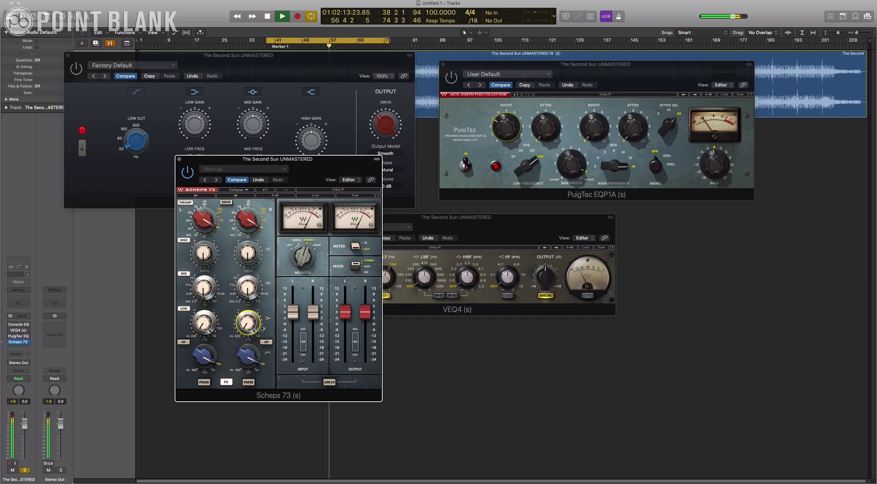
{"action": "mouse_move", "coordinate": [255, 331]}
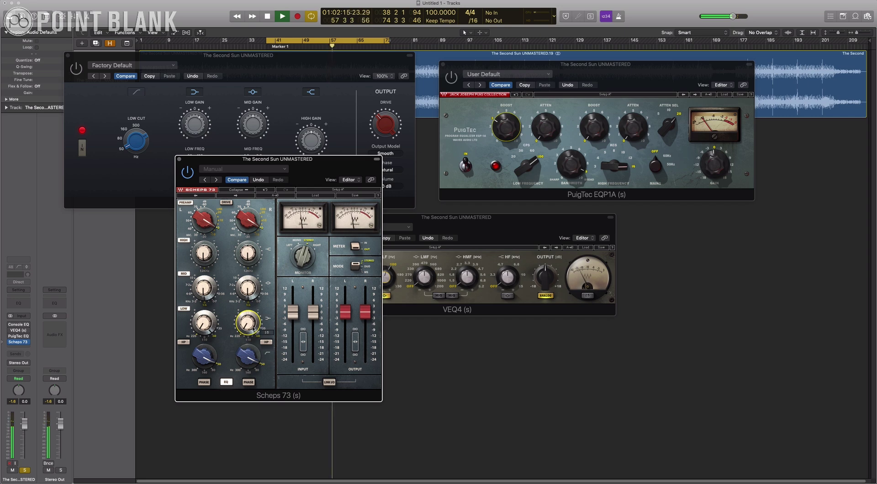
- Set the Scheps 73's low band to 110 Hz, adjust its gain and compare against bypass
{"action": "left_click", "coordinate": [249, 340]}
{"action": "left_click", "coordinate": [249, 324]}
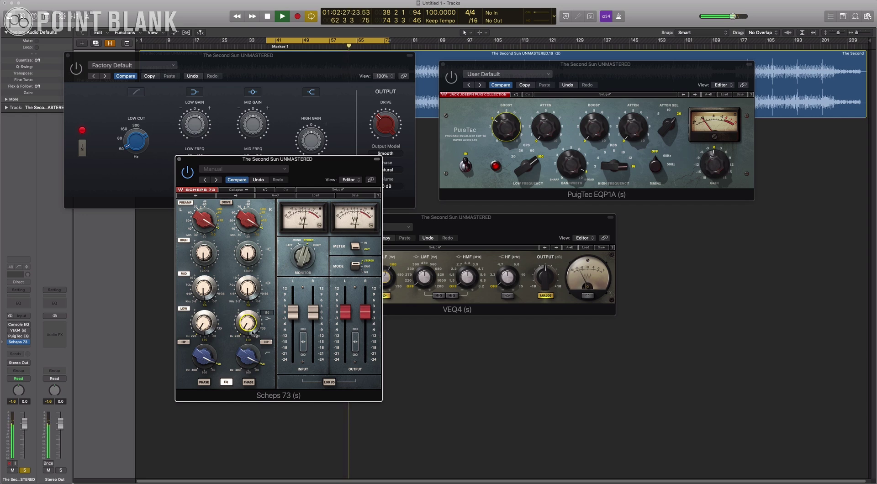
{"action": "mouse_move", "coordinate": [248, 325]}
{"action": "left_click_drag", "start_coordinate": [248, 323], "coordinate": [248, 326]}
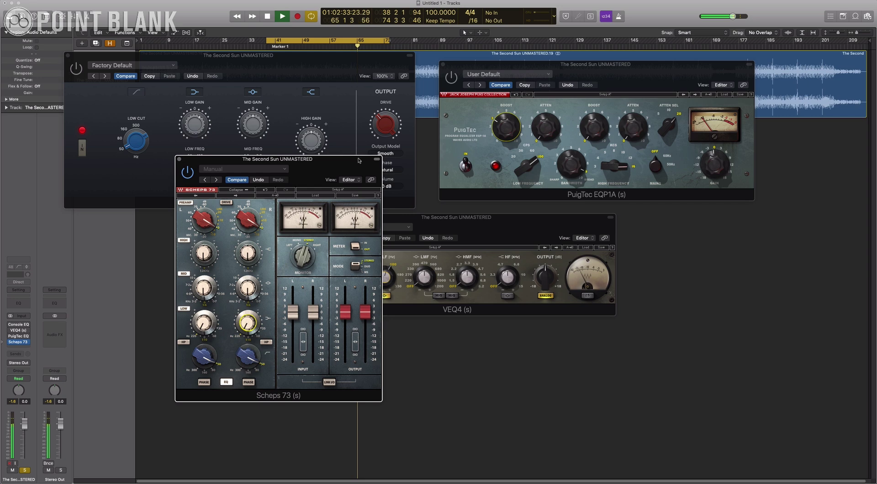
{"action": "left_click", "coordinate": [186, 173]}
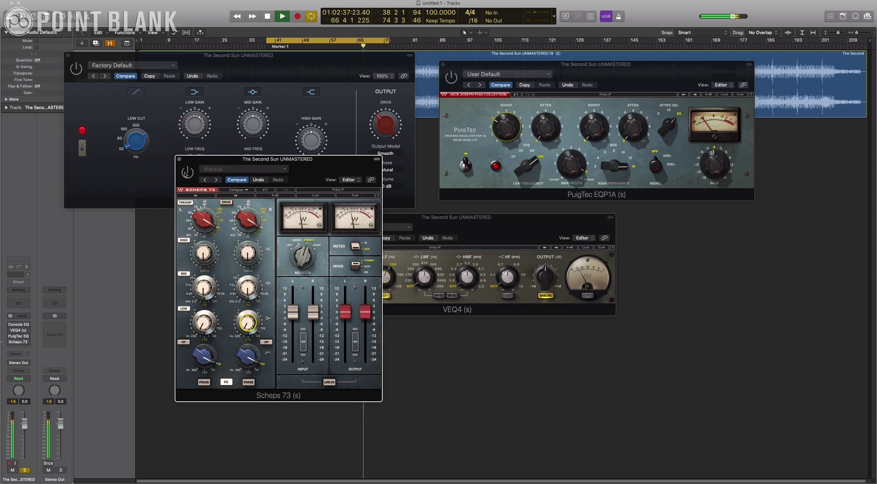
{"action": "left_click", "coordinate": [187, 174]}
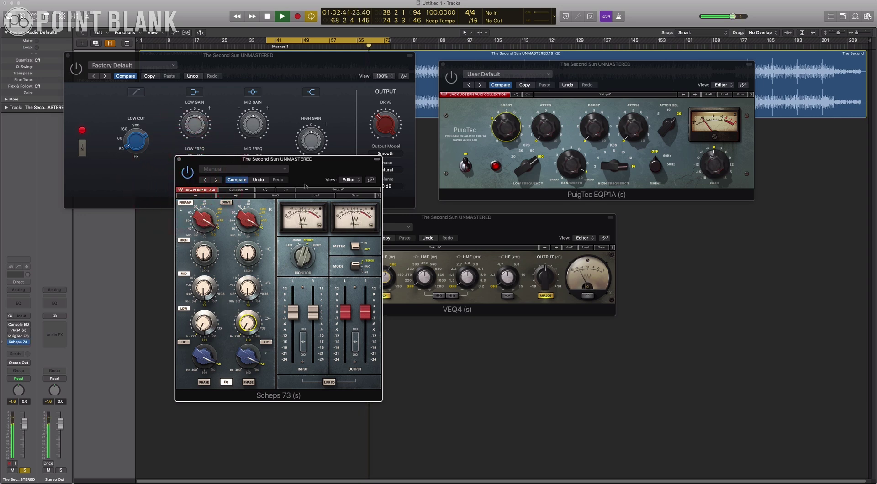
- Move the Scheps 73 window clear of the VEQ4, bypassing the Scheps 73 and enabling the VEQ4 in its place
{"action": "left_click_drag", "start_coordinate": [312, 175], "coordinate": [208, 178]}
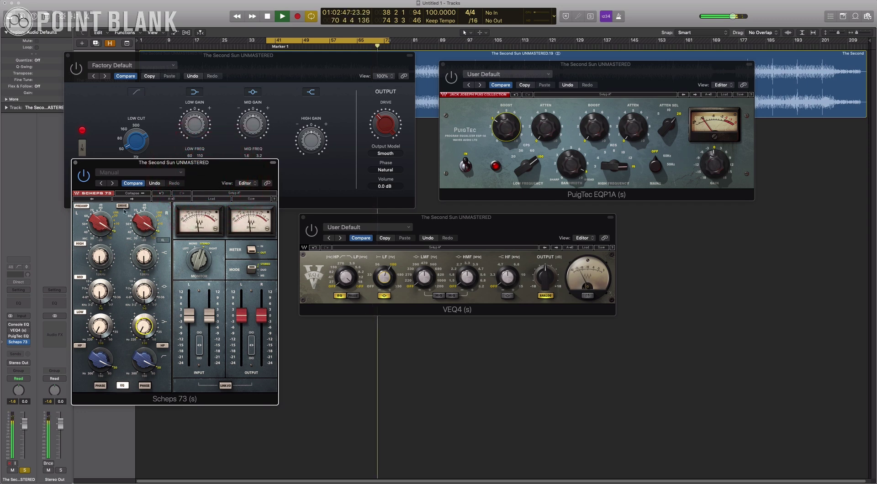
{"action": "left_click", "coordinate": [85, 175]}
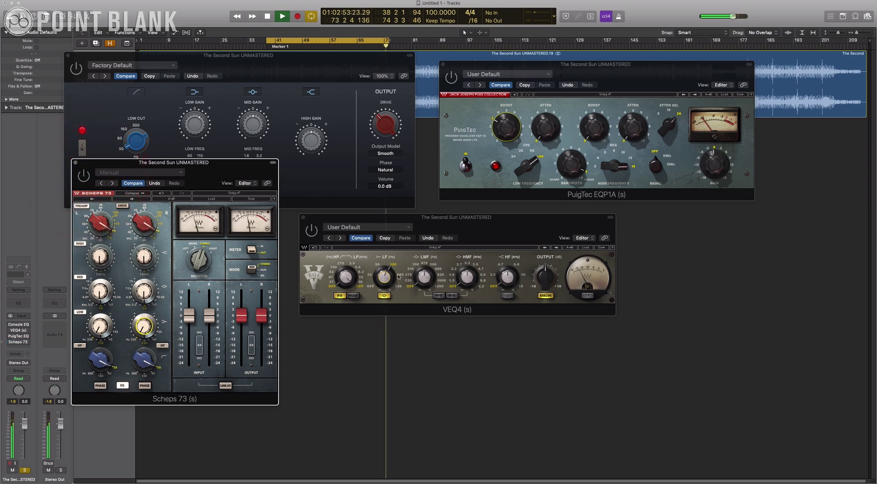
{"action": "left_click", "coordinate": [311, 231]}
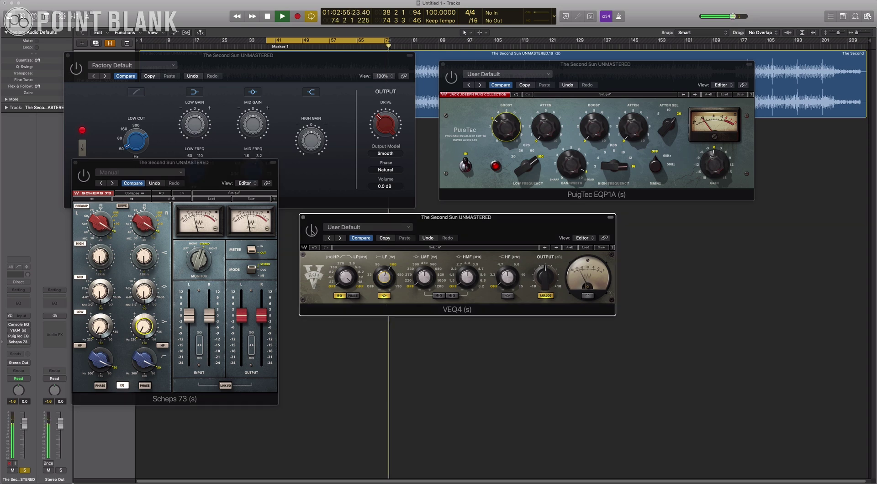
- Adjust the VEQ4's LF boost, enable the Scheps 73 alongside it and fine-tune the Scheps 73's low gain
{"action": "left_click", "coordinate": [388, 284]}
{"action": "left_click_drag", "start_coordinate": [388, 283], "coordinate": [388, 287]}
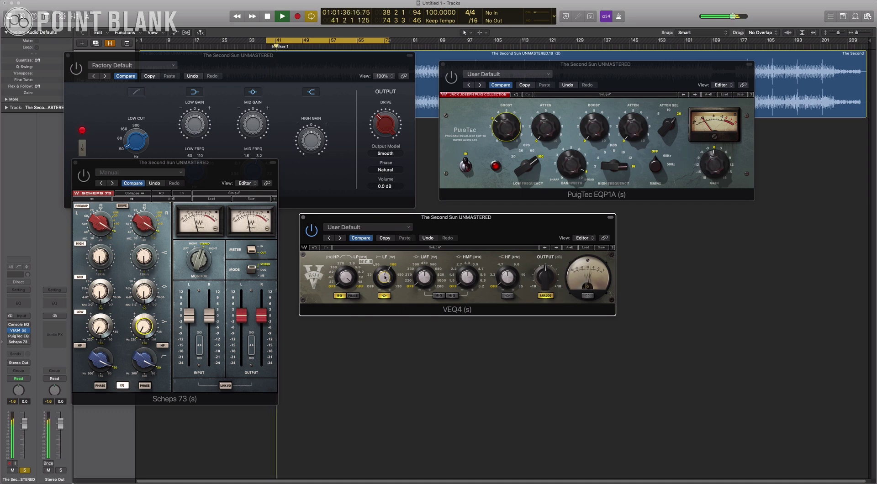
{"action": "left_click", "coordinate": [84, 176]}
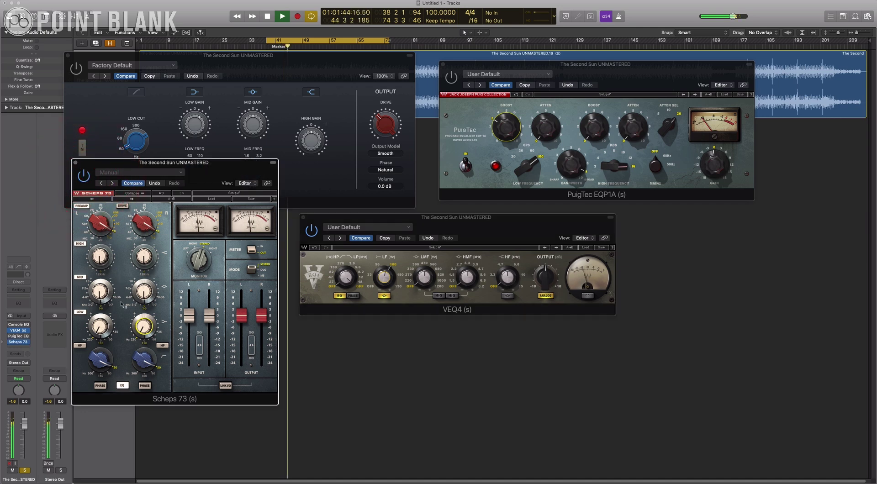
{"action": "left_click", "coordinate": [100, 326]}
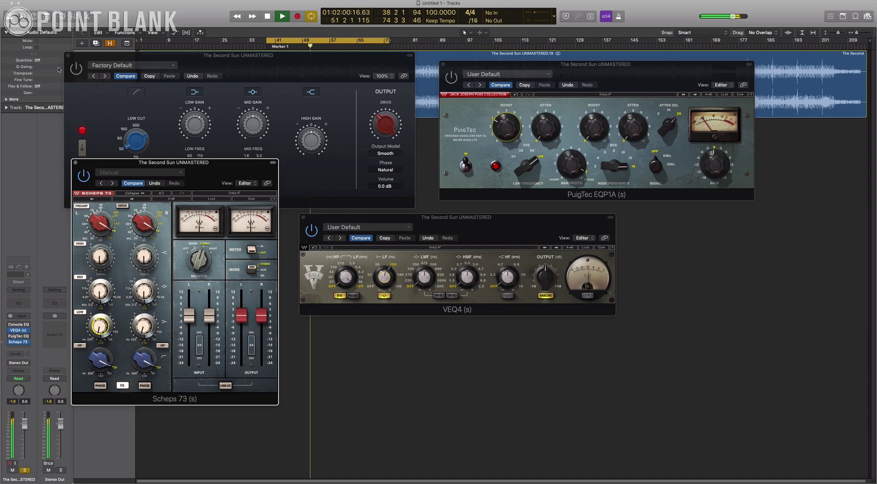
- Close the Console EQ window and place the VEQ4 window directly above the Scheps 73
{"action": "left_click", "coordinate": [68, 55]}
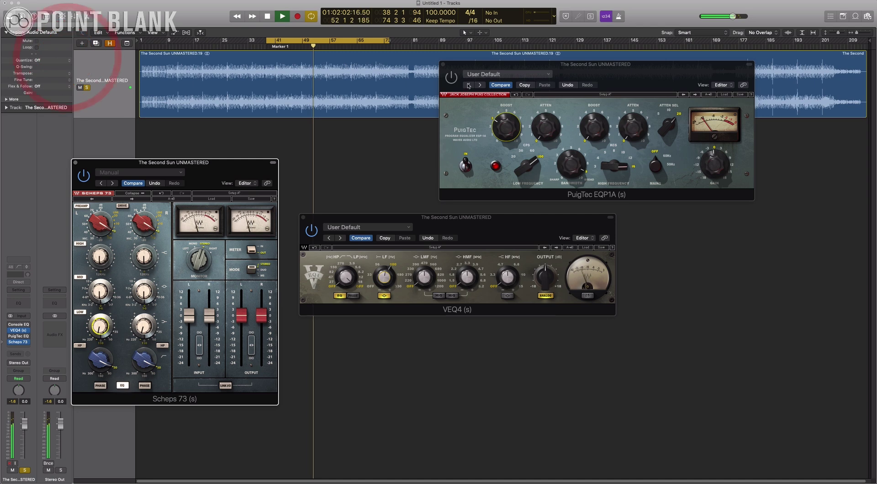
{"action": "left_click_drag", "start_coordinate": [387, 215], "coordinate": [165, 45]}
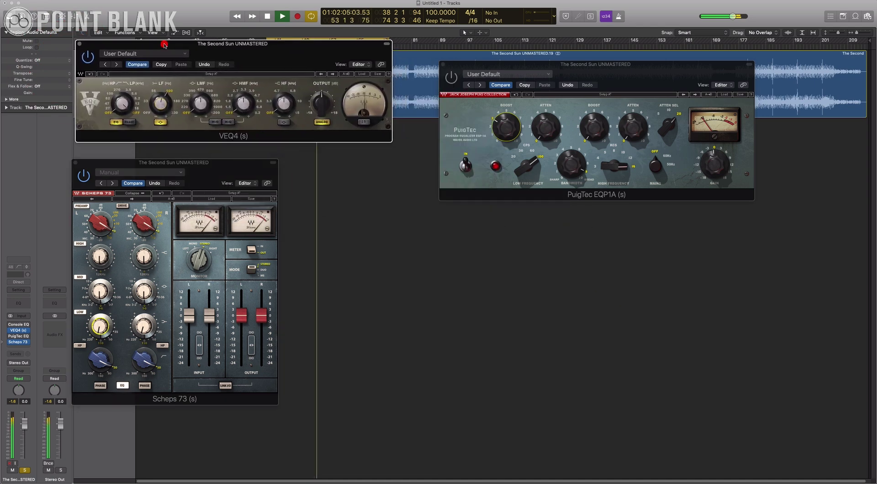
- Toggle the VEQ4 and Scheps 73 bypasses to compare the combined low-end boost with the dry track, finishing with both enabled
{"action": "left_click", "coordinate": [84, 176]}
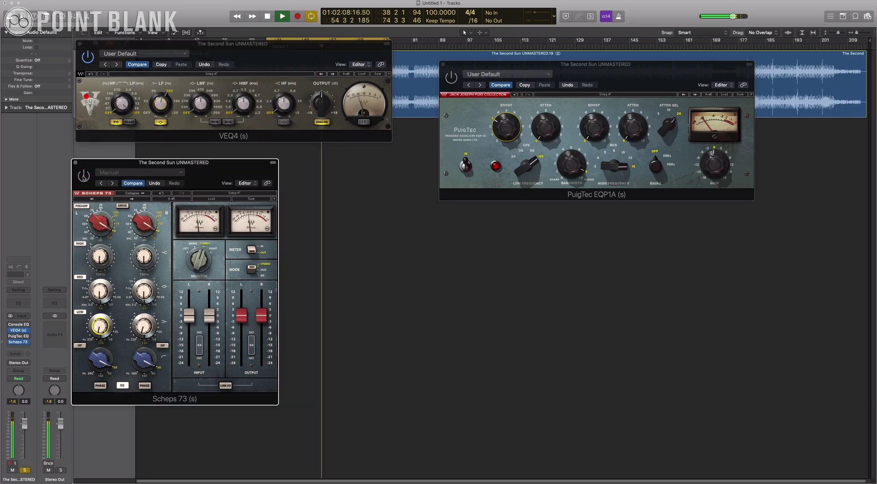
{"action": "left_click", "coordinate": [88, 57]}
{"action": "left_click", "coordinate": [87, 57]}
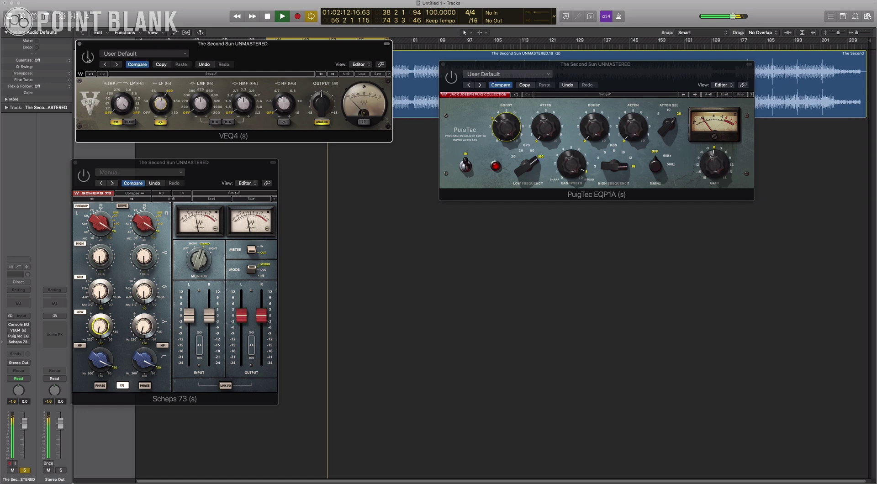
{"action": "left_click", "coordinate": [88, 57]}
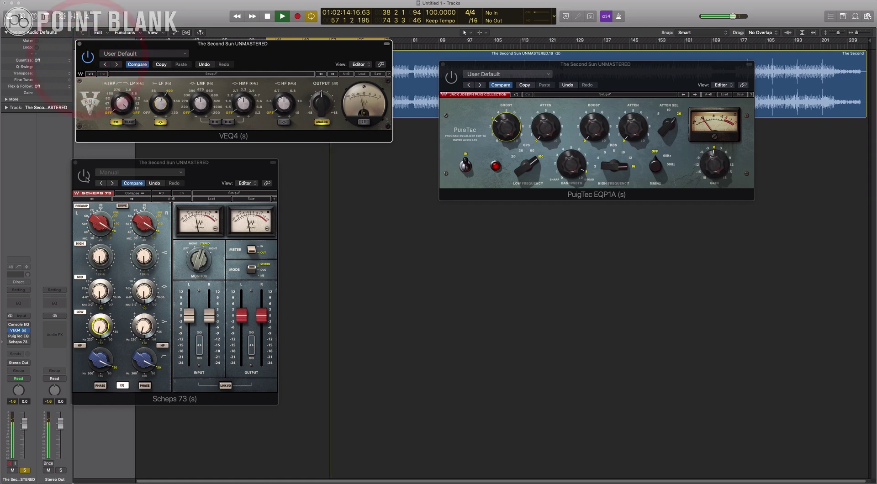
{"action": "left_click", "coordinate": [87, 179]}
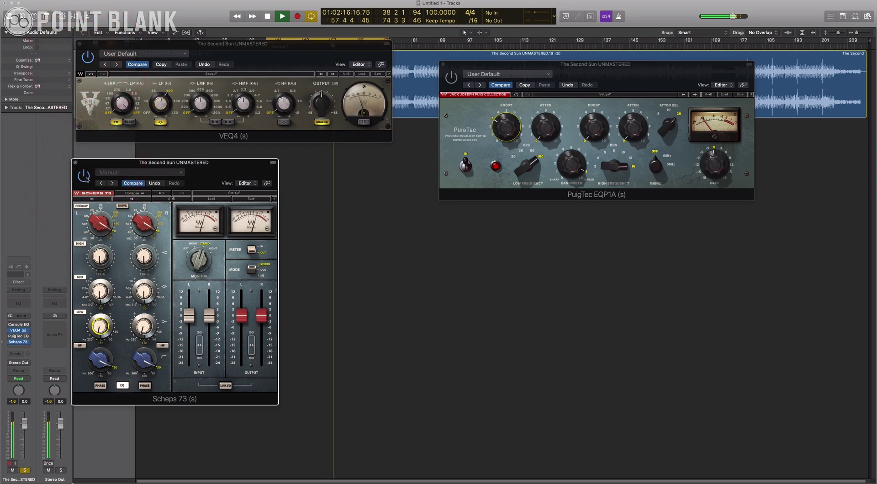
{"action": "left_click", "coordinate": [165, 102]}
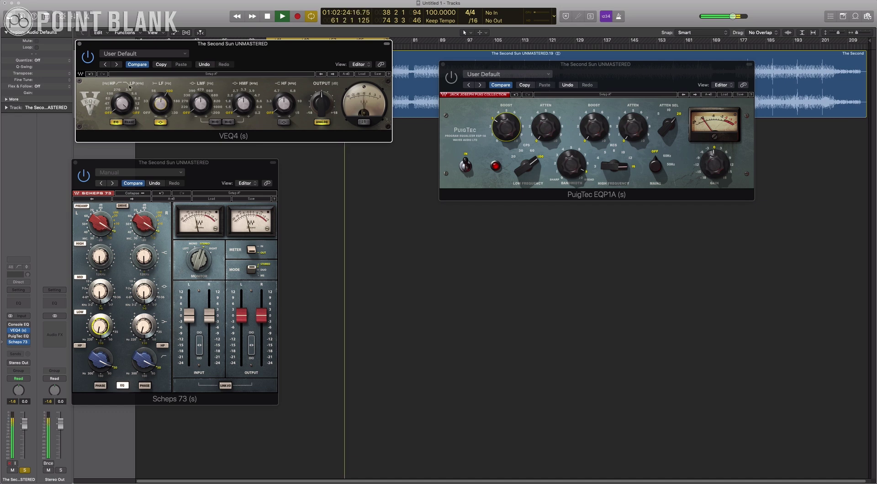
{"action": "left_click", "coordinate": [87, 57]}
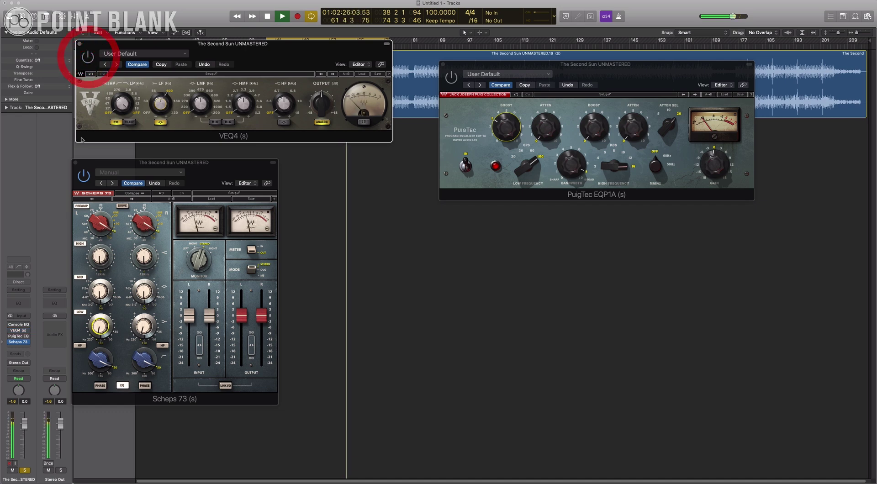
{"action": "left_click", "coordinate": [85, 178]}
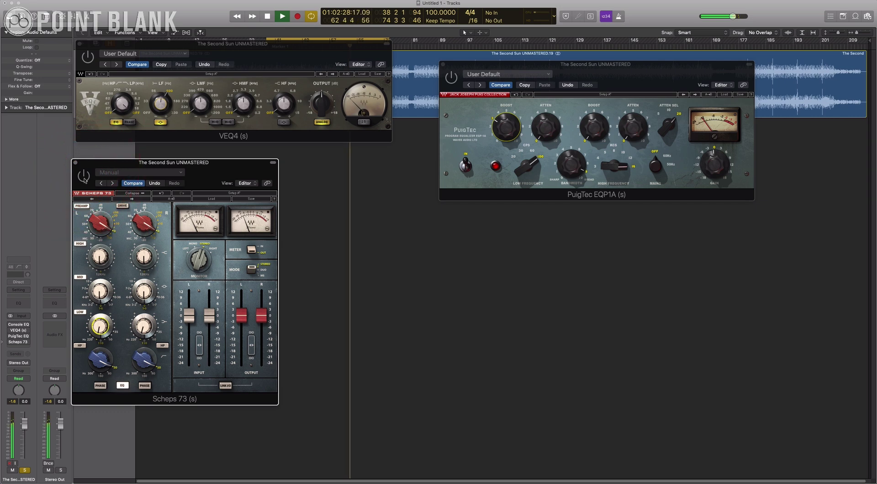
{"action": "left_click", "coordinate": [84, 178]}
{"action": "left_click", "coordinate": [88, 56]}
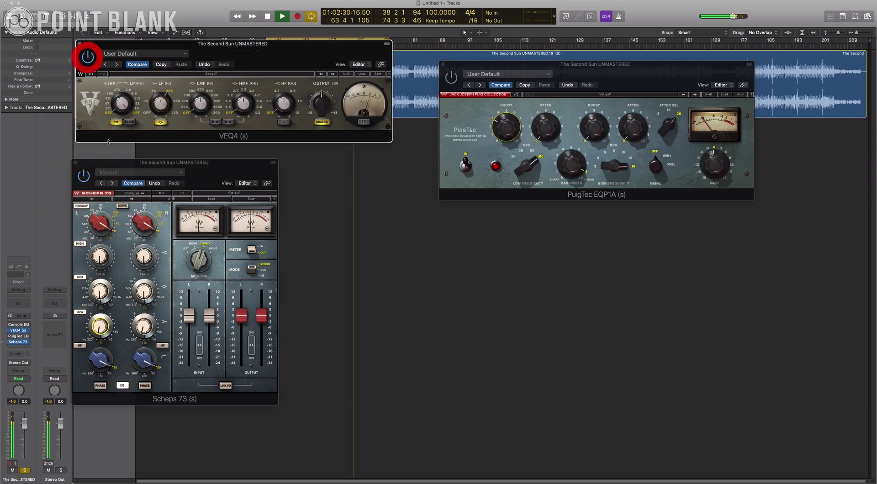